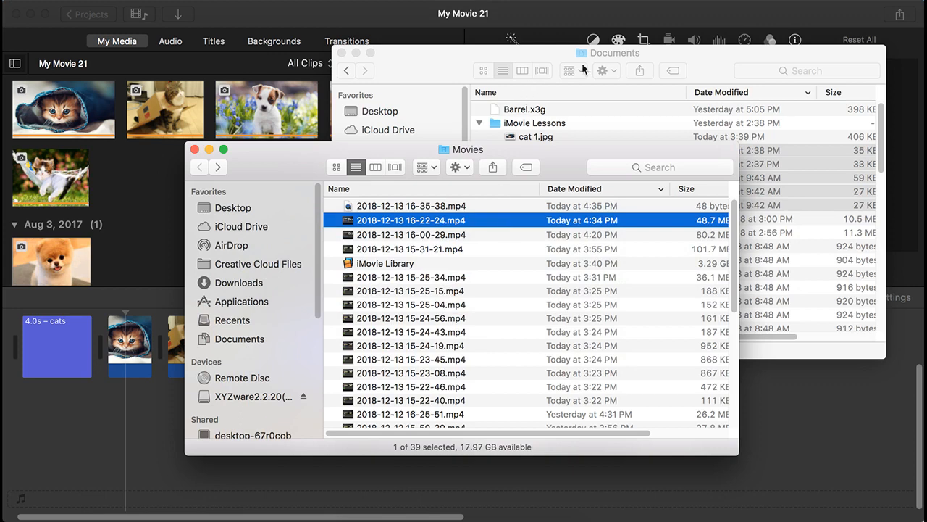
- Import the Super Mario Bros. theme song MP3 from the Downloads folder into the project's media
{"action": "left_click", "coordinate": [452, 67]}
{"action": "left_click", "coordinate": [538, 246]}
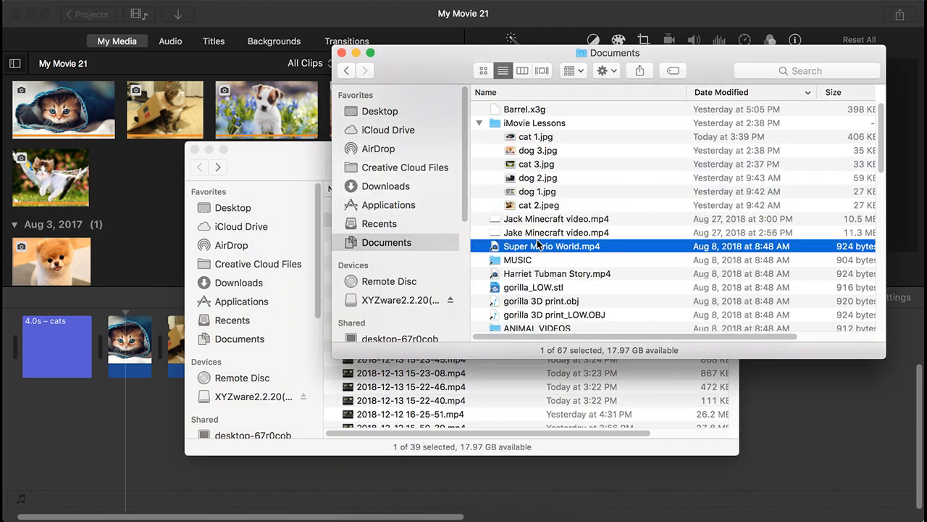
{"action": "left_click", "coordinate": [398, 187]}
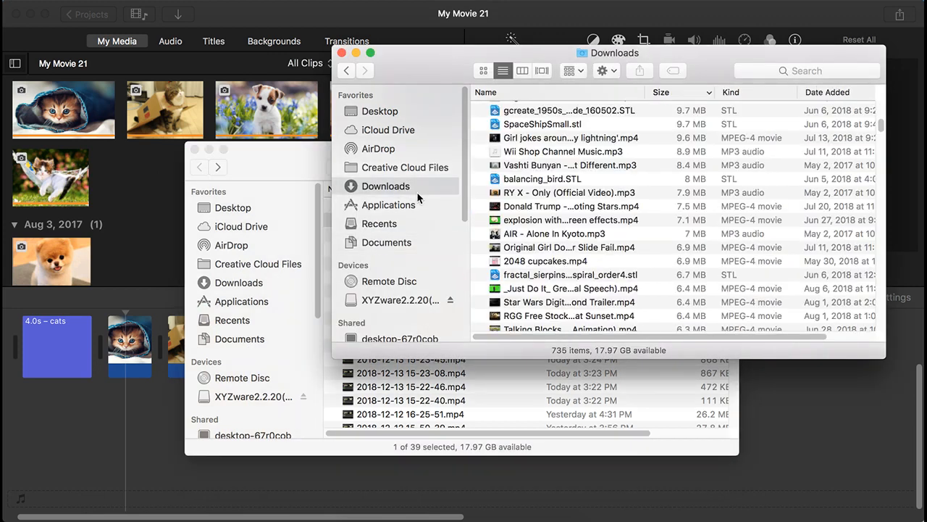
{"action": "scroll", "coordinate": [610, 232], "scroll_direction": "down", "scroll_amount": 15}
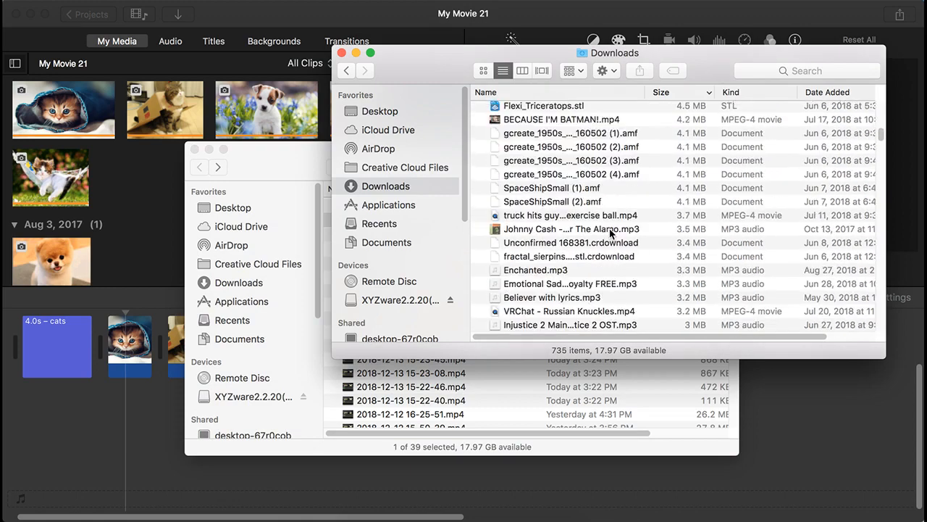
{"action": "scroll", "coordinate": [696, 191], "scroll_direction": "down", "scroll_amount": 10}
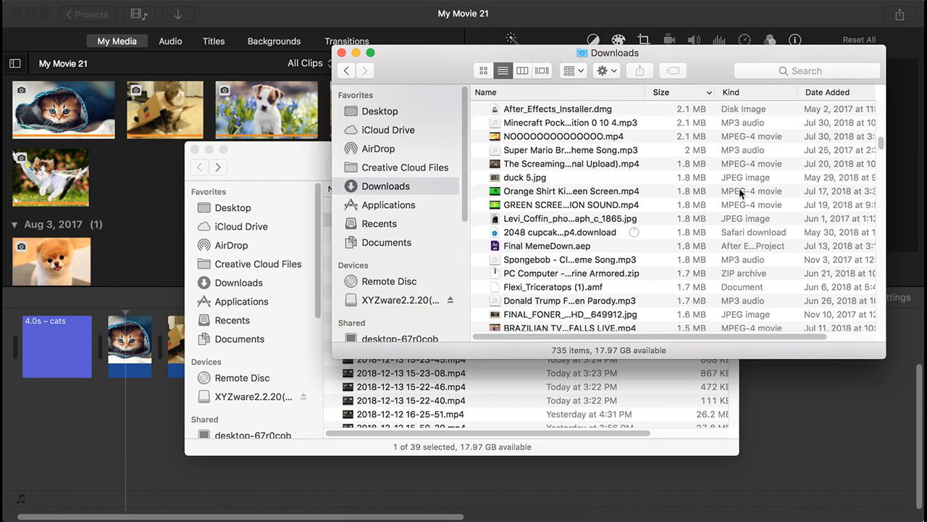
{"action": "left_click", "coordinate": [620, 150]}
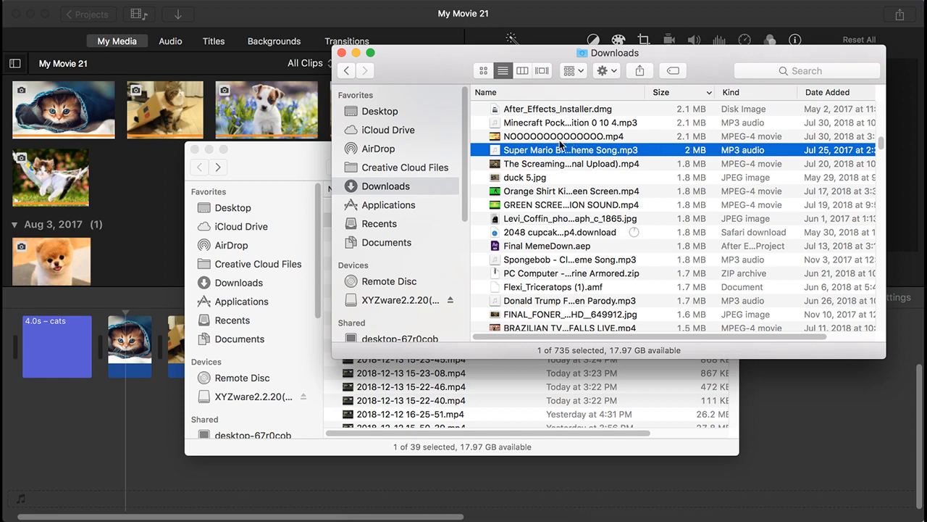
{"action": "left_click_drag", "start_coordinate": [544, 152], "coordinate": [145, 207]}
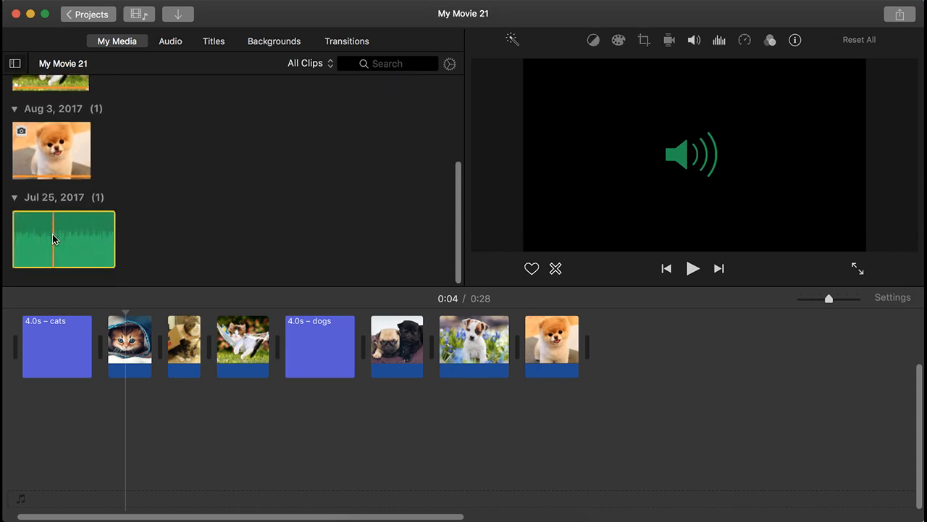
- Examine the imported audio clip and the photos in the project's media browser
{"action": "scroll", "coordinate": [160, 231], "scroll_direction": "up", "scroll_amount": 5}
{"action": "scroll", "coordinate": [170, 229], "scroll_direction": "down", "scroll_amount": 5}
{"action": "left_click", "coordinate": [194, 234]}
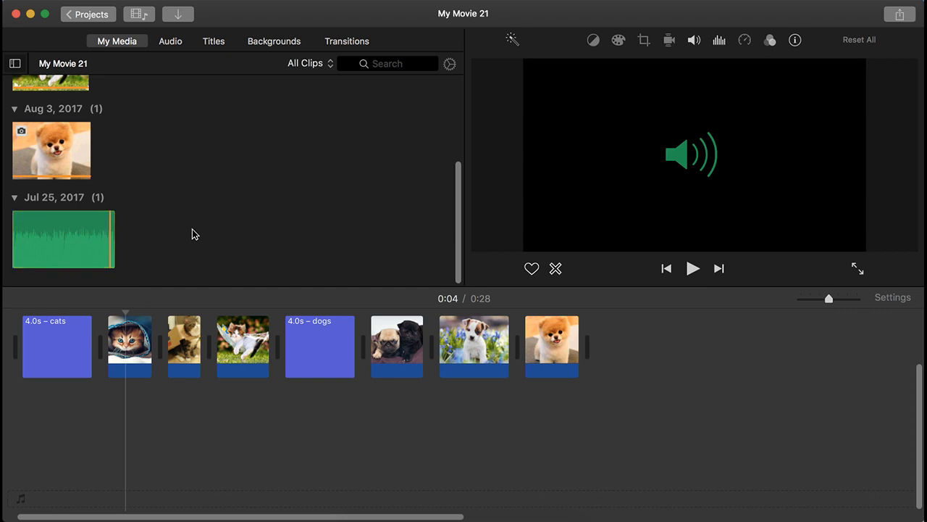
{"action": "left_click", "coordinate": [76, 249]}
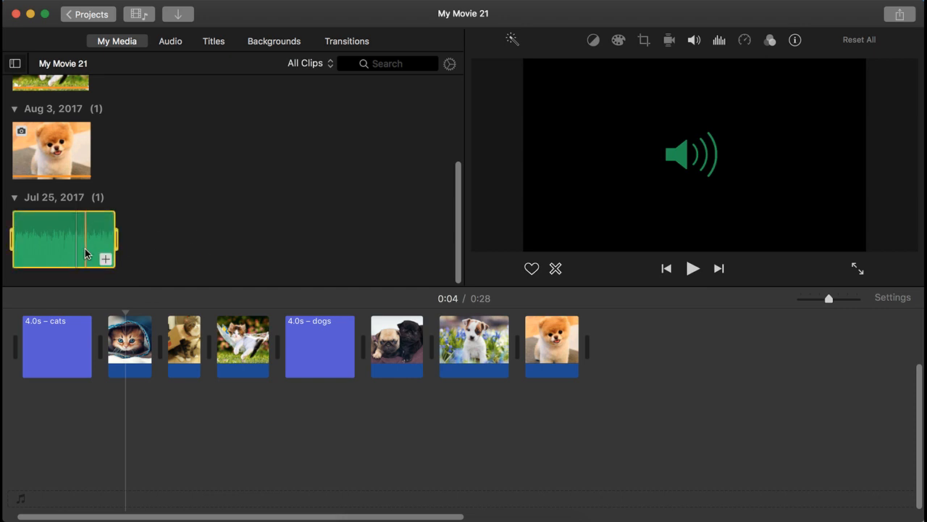
{"action": "left_click", "coordinate": [202, 217]}
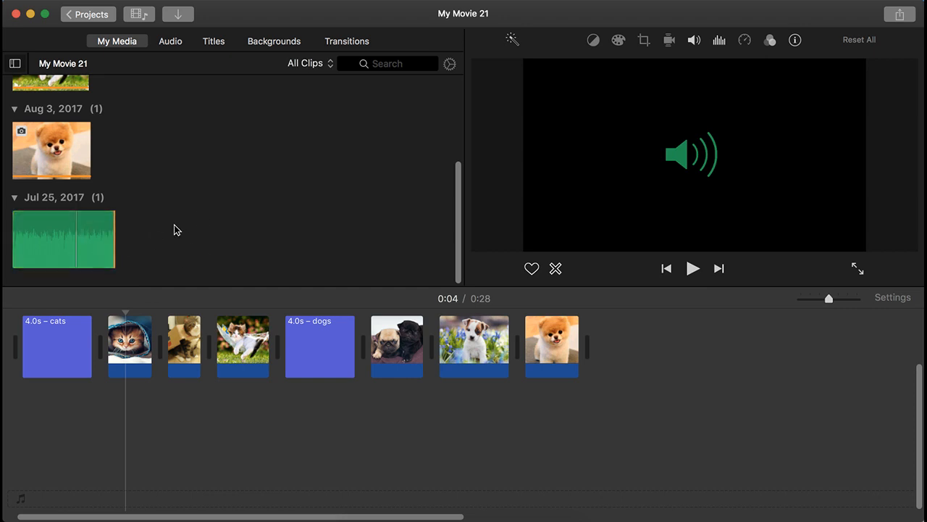
{"action": "scroll", "coordinate": [176, 227], "scroll_direction": "up", "scroll_amount": 3}
{"action": "scroll", "coordinate": [159, 226], "scroll_direction": "down", "scroll_amount": 3}
{"action": "left_click", "coordinate": [44, 254]}
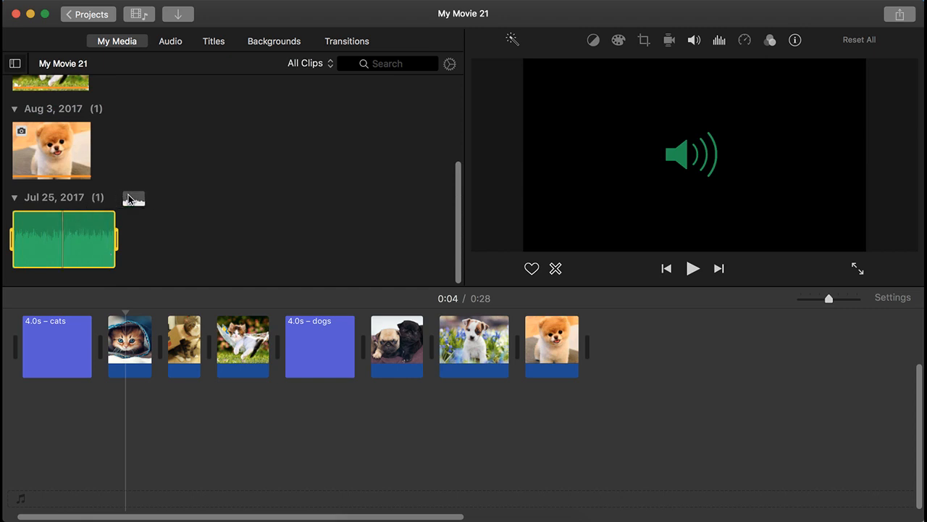
{"action": "scroll", "coordinate": [252, 201], "scroll_direction": "up", "scroll_amount": 4}
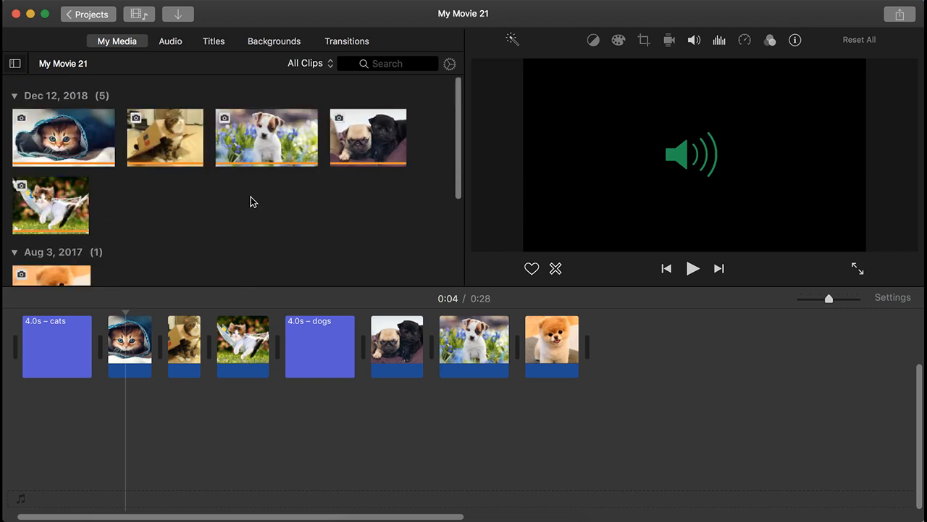
{"action": "scroll", "coordinate": [191, 185], "scroll_direction": "down", "scroll_amount": 4}
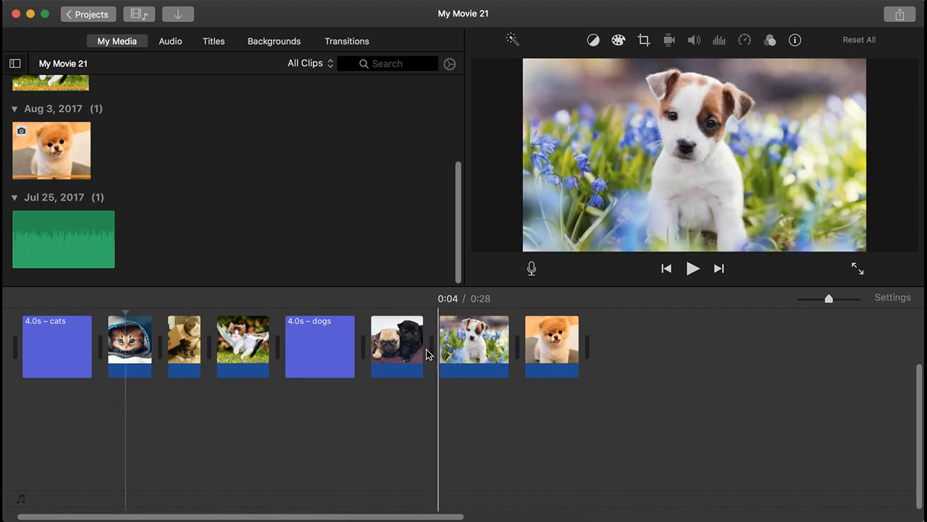
- Move the playhead to the start of the timeline and add the entire Super Mario Bros. theme song as background music
{"action": "left_click", "coordinate": [647, 373]}
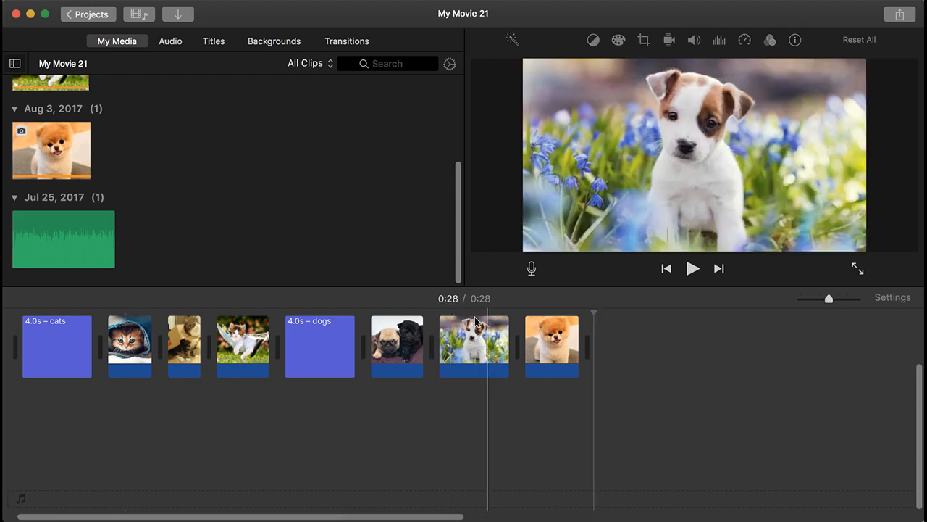
{"action": "left_click", "coordinate": [19, 422]}
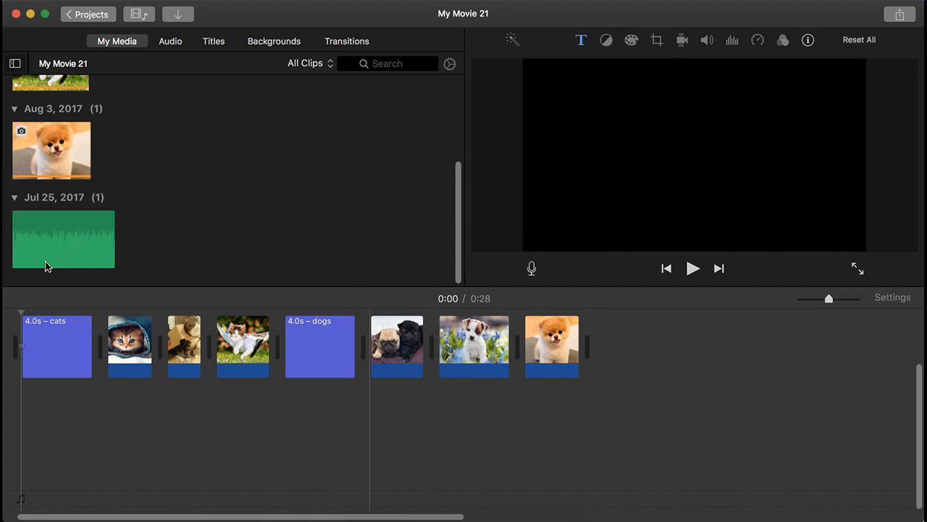
{"action": "left_click", "coordinate": [59, 229]}
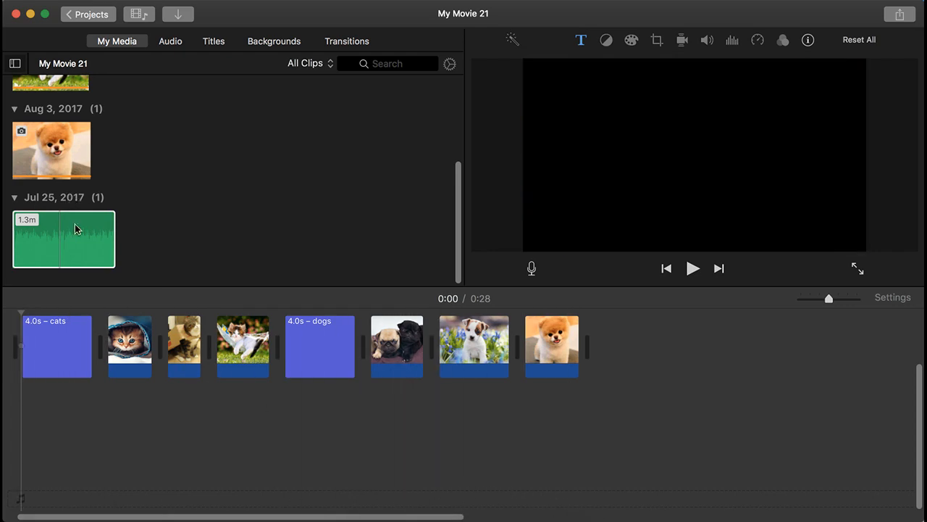
{"action": "left_click", "coordinate": [106, 257]}
{"action": "left_click", "coordinate": [184, 263]}
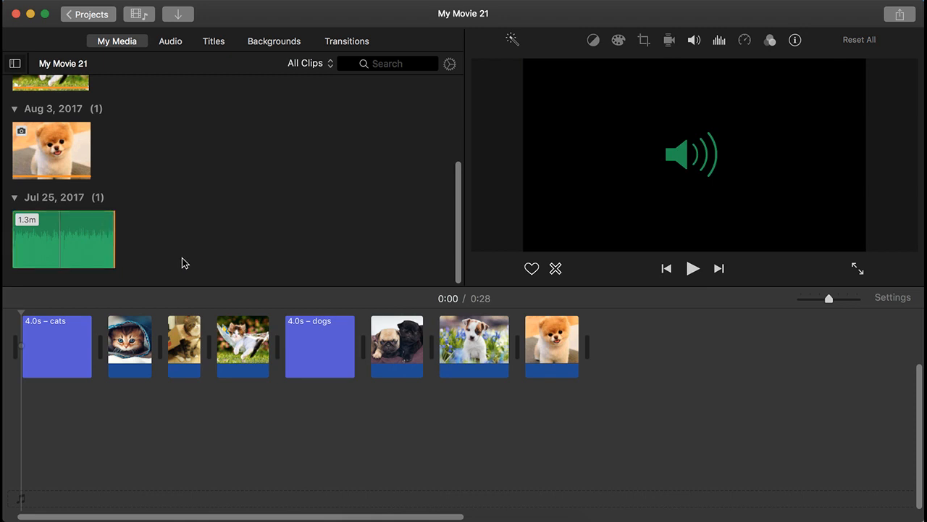
{"action": "left_click", "coordinate": [63, 242]}
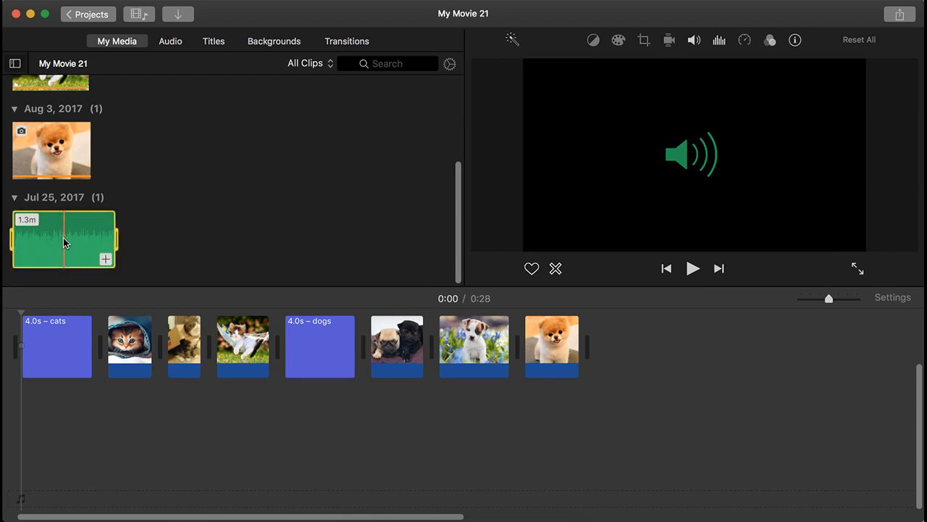
{"action": "left_click", "coordinate": [106, 259]}
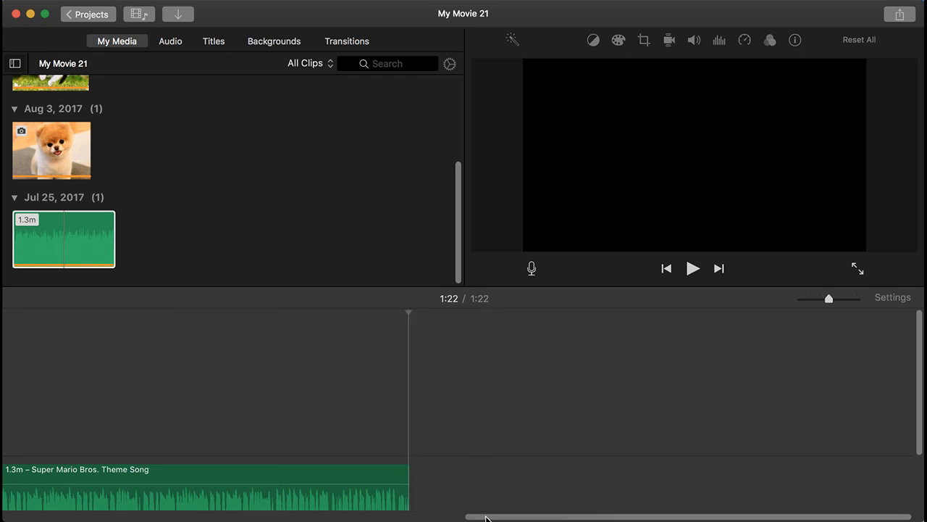
- Place the playhead at 0:24, just before the last dog photo, and mute the computer's sound
{"action": "left_click_drag", "start_coordinate": [485, 519], "coordinate": [6, 482]}
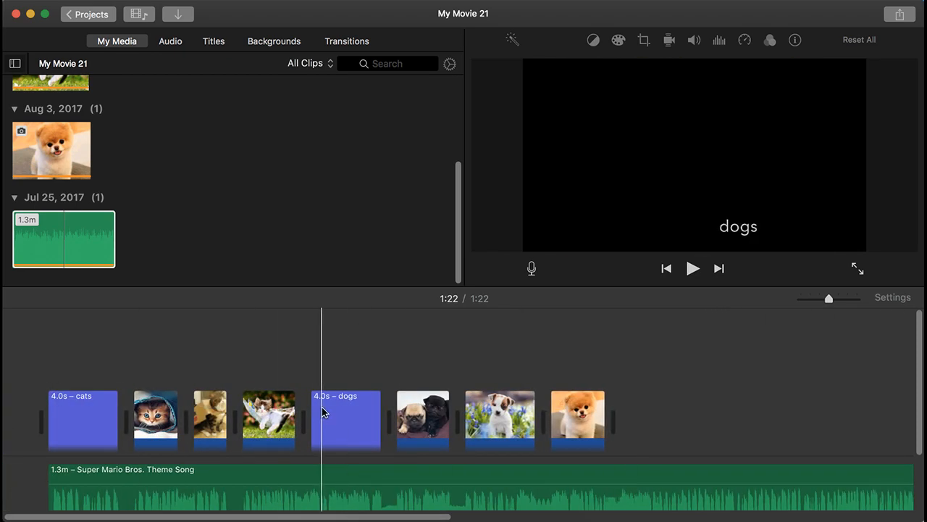
{"action": "scroll", "coordinate": [322, 406], "scroll_direction": "down", "scroll_amount": 2}
{"action": "scroll", "coordinate": [326, 402], "scroll_direction": "up", "scroll_amount": 2}
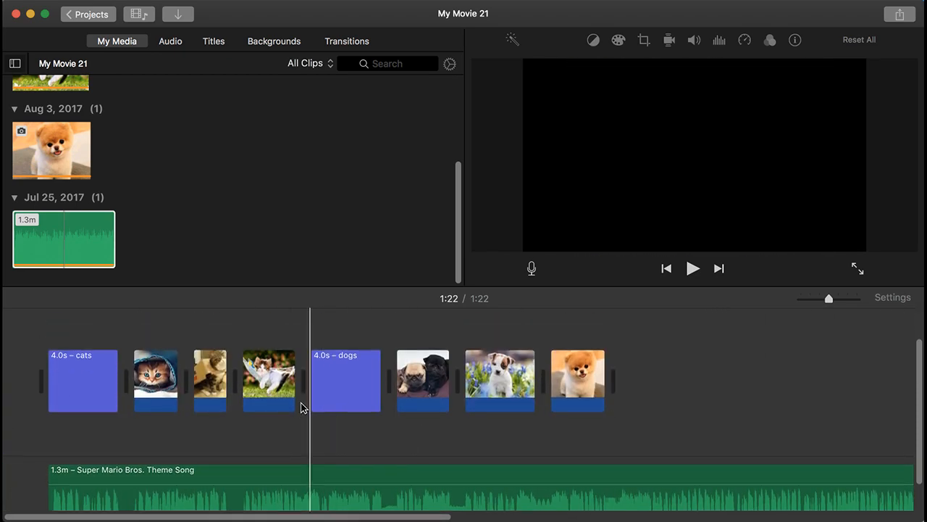
{"action": "scroll", "coordinate": [621, 371], "scroll_direction": "down", "scroll_amount": 2}
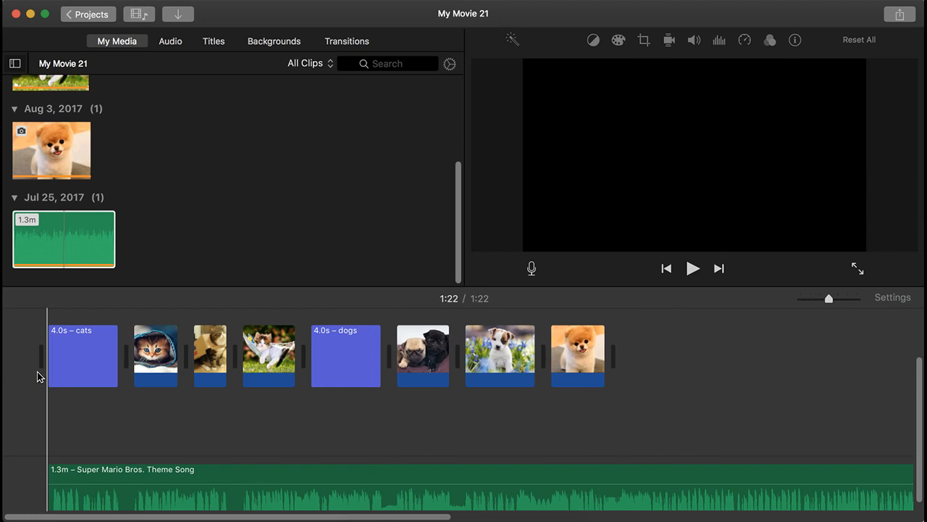
{"action": "left_click", "coordinate": [549, 378]}
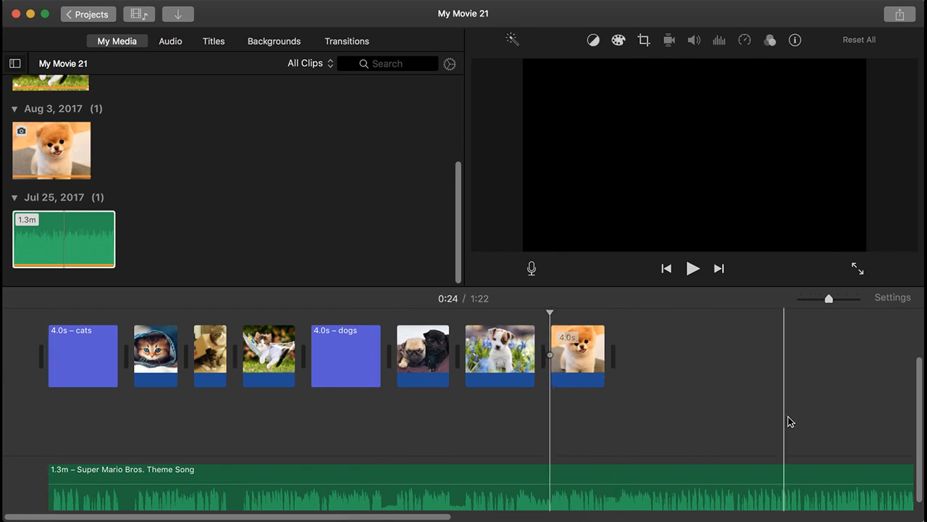
{"action": "key", "text": "XF86AudioLowerVolume"}
{"action": "key", "text": "XF86AudioLowerVolume"}
{"action": "key", "text": "XF86AudioLowerVolume"}
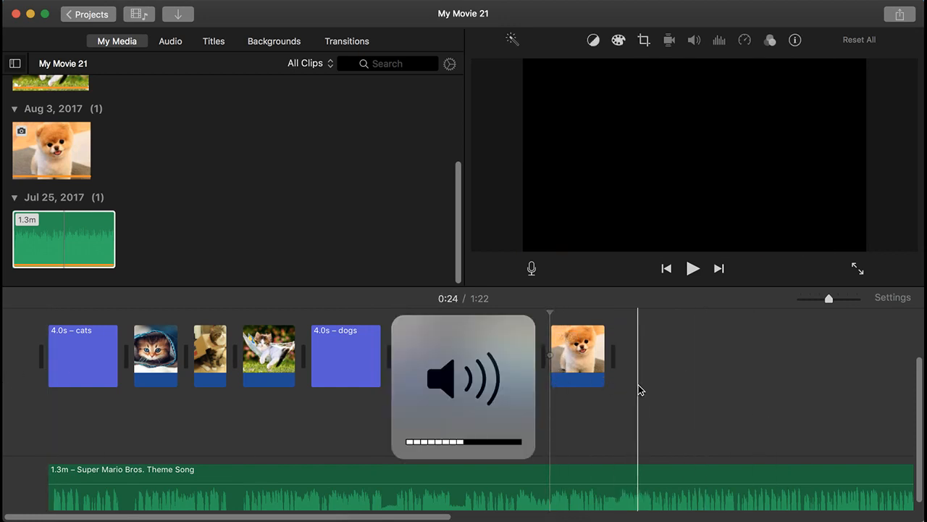
{"action": "key", "text": "XF86AudioLowerVolume"}
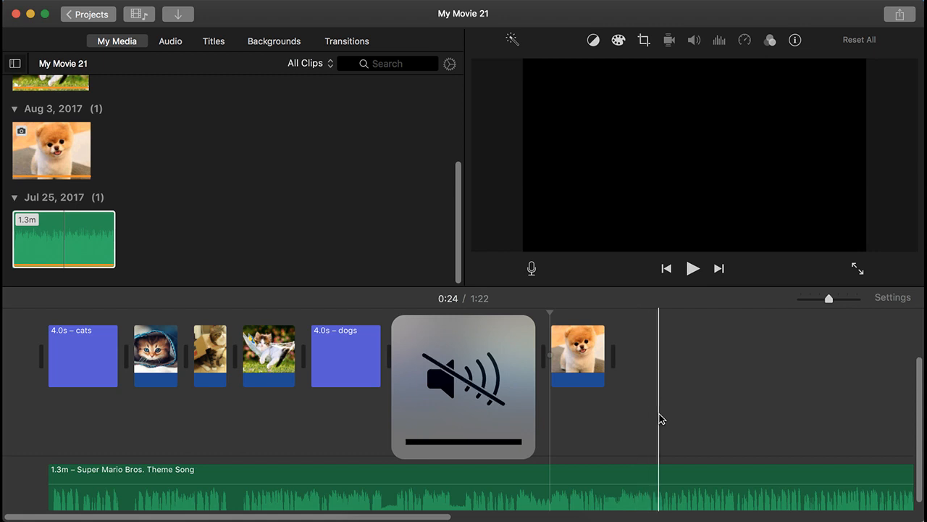
- Play the timeline past the last dog photo and inspect how far the music extends beyond the pictures
{"action": "key", "text": "space"}
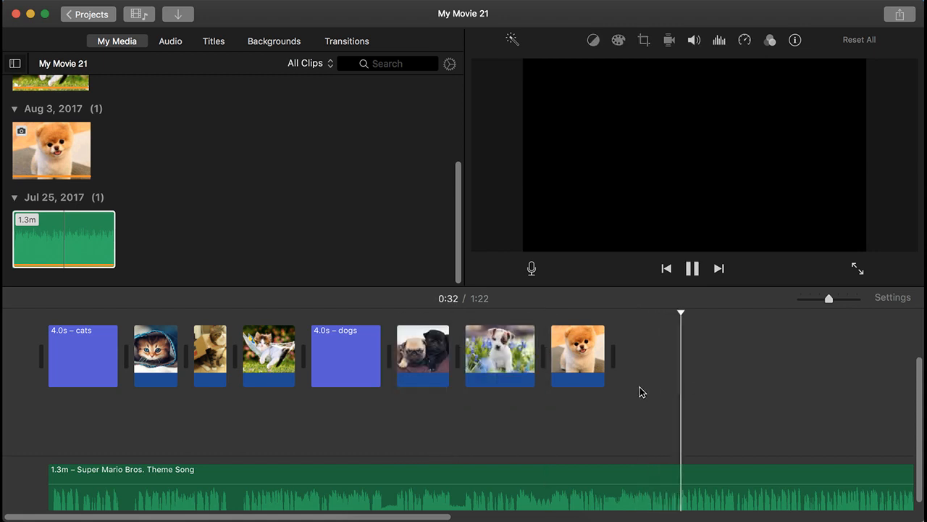
{"action": "key", "text": "space"}
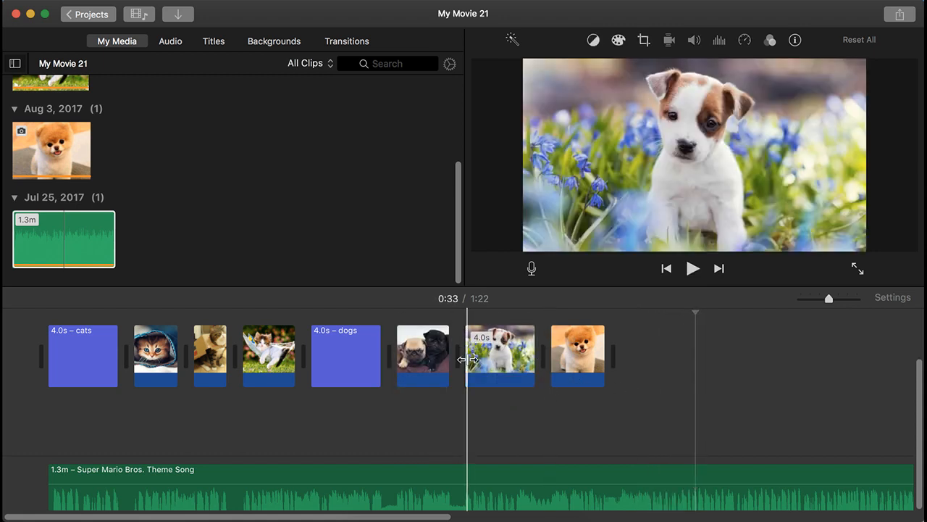
{"action": "key", "text": "space"}
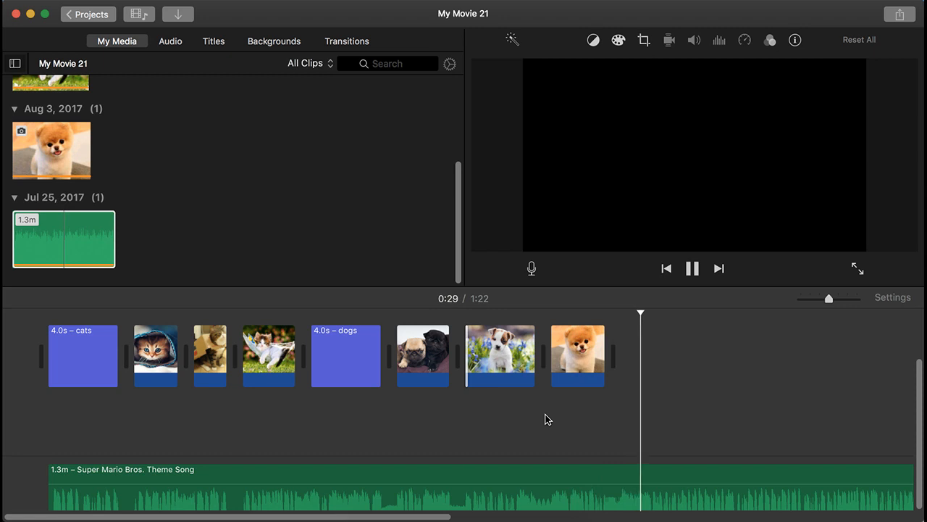
{"action": "key", "text": "space"}
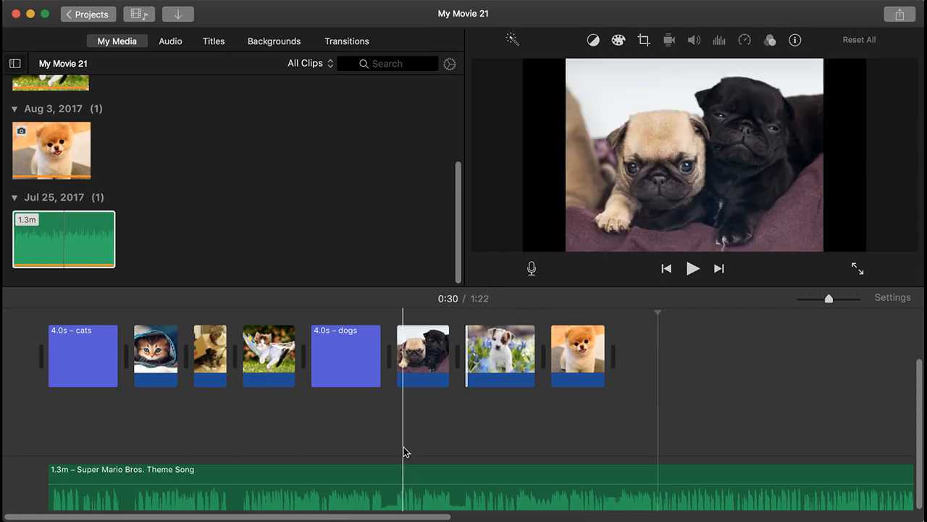
{"action": "left_click_drag", "start_coordinate": [393, 516], "coordinate": [440, 516]}
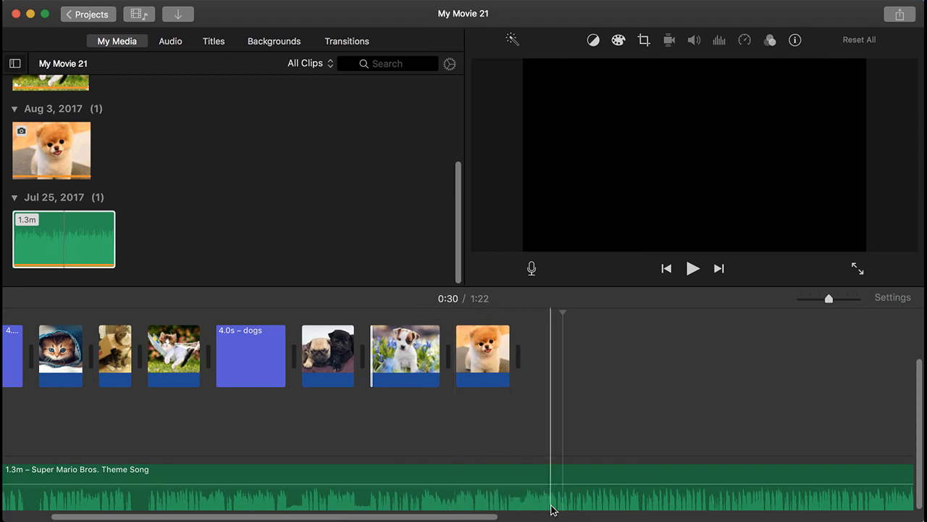
{"action": "left_click_drag", "start_coordinate": [484, 517], "coordinate": [399, 457]}
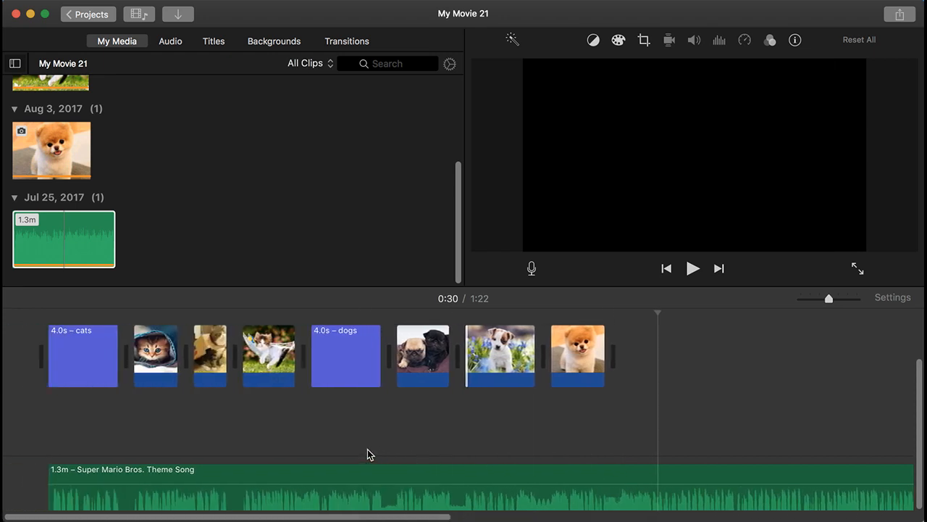
{"action": "scroll", "coordinate": [500, 449], "scroll_direction": "right", "scroll_amount": 10}
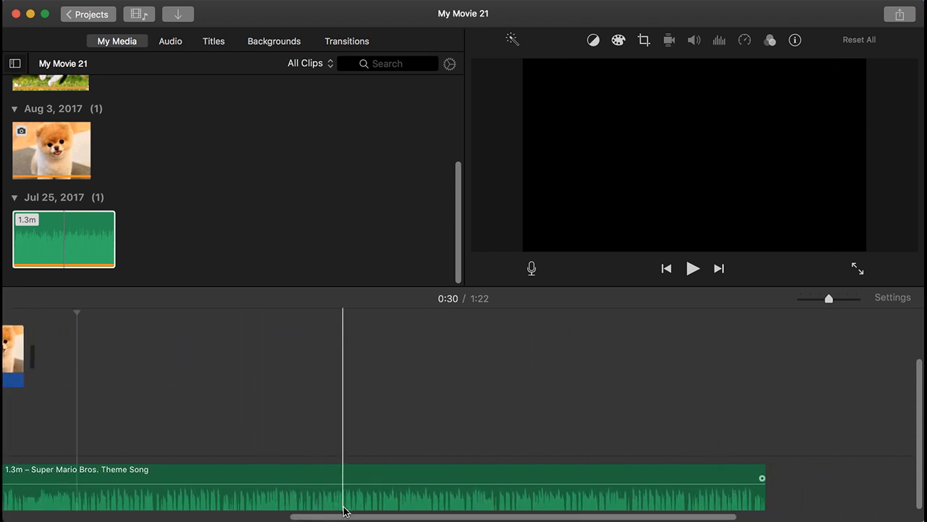
{"action": "left_click_drag", "start_coordinate": [362, 513], "coordinate": [98, 513]}
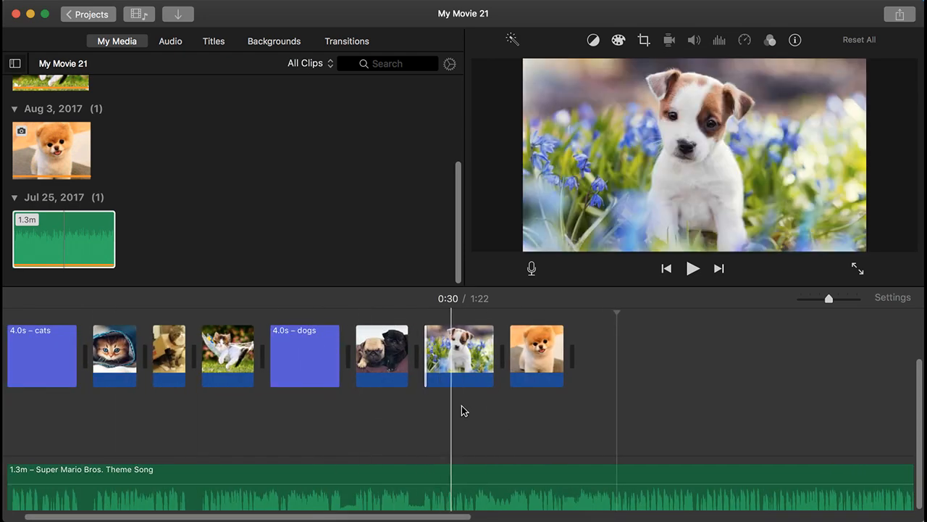
- Trim the theme song's end to 28.0 s at the last dog photo and extend it back to full length
{"action": "left_click_drag", "start_coordinate": [461, 516], "coordinate": [707, 517]}
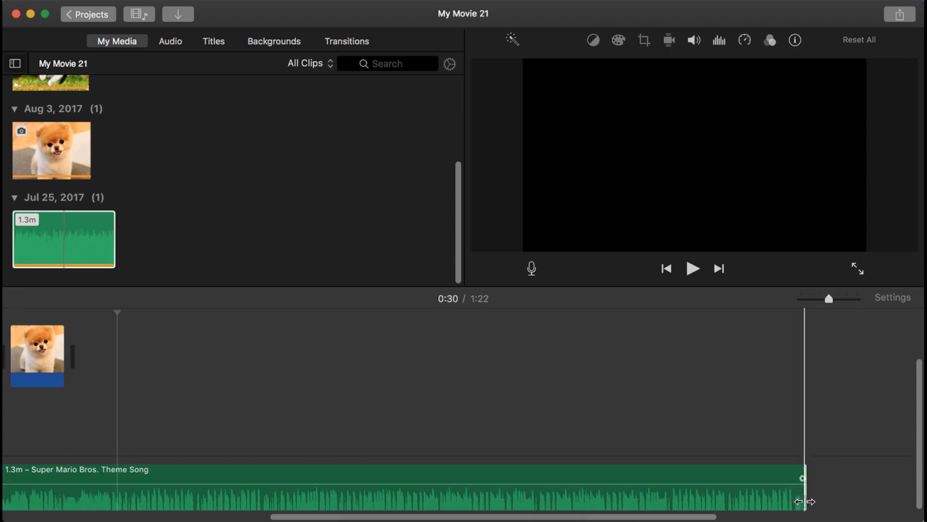
{"action": "left_click_drag", "start_coordinate": [803, 504], "coordinate": [73, 490]}
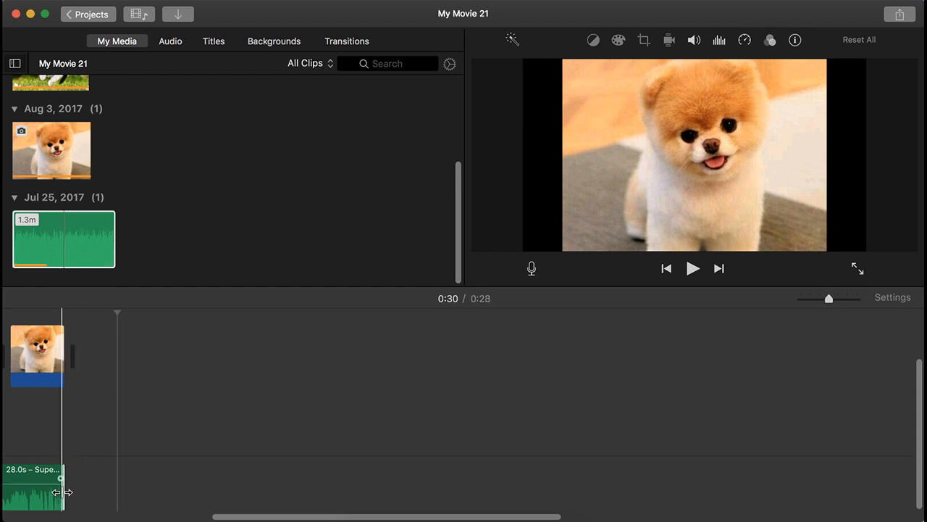
{"action": "left_click_drag", "start_coordinate": [62, 492], "coordinate": [805, 492]}
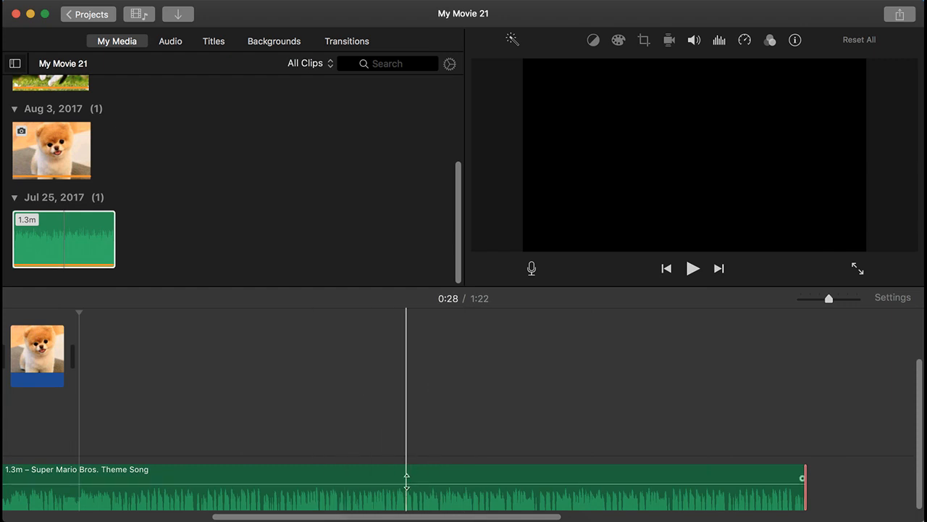
- Split the Super Mario Bros. theme song at 0:28, just past the end of the last dog photo
{"action": "left_click_drag", "start_coordinate": [400, 517], "coordinate": [256, 517]}
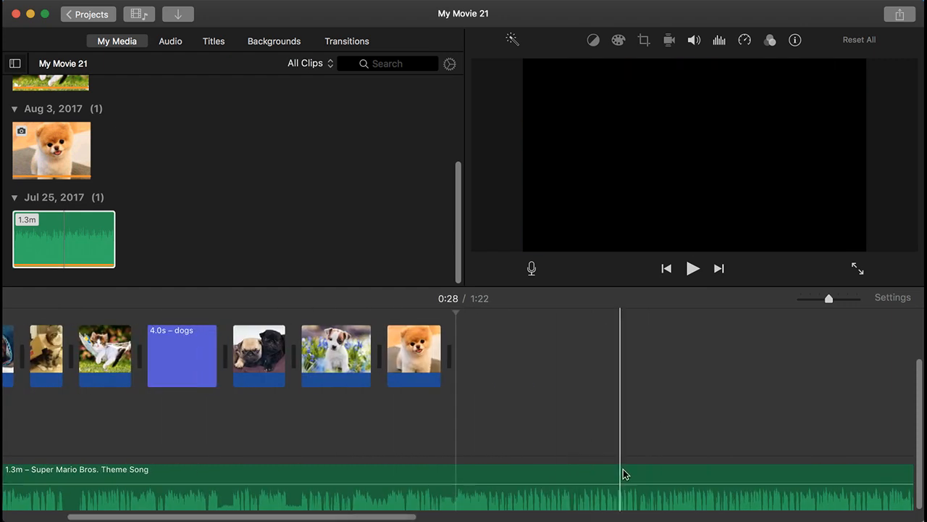
{"action": "left_click", "coordinate": [771, 499]}
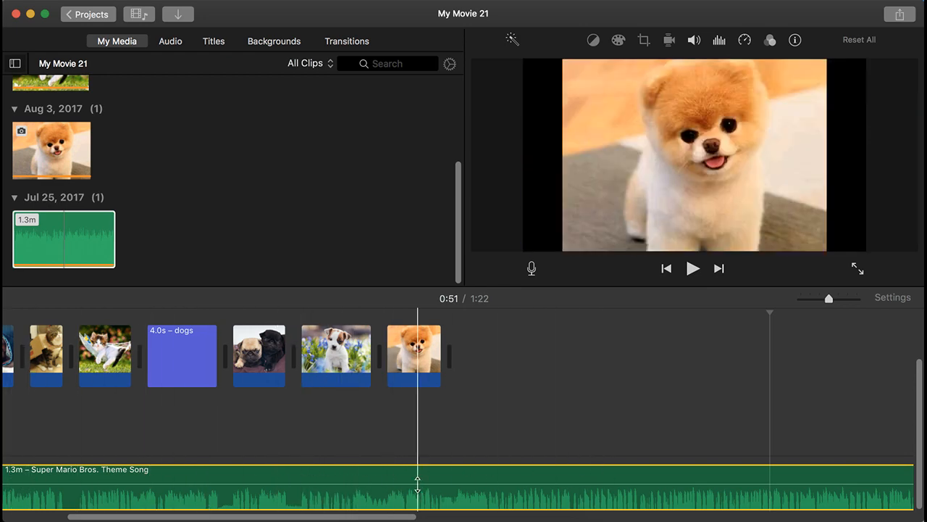
{"action": "mouse_move", "coordinate": [418, 480]}
{"action": "left_mouse_down"}
{"action": "mouse_move", "coordinate": [418, 466]}
{"action": "mouse_move", "coordinate": [417, 491]}
{"action": "mouse_move", "coordinate": [421, 483]}
{"action": "left_mouse_up"}
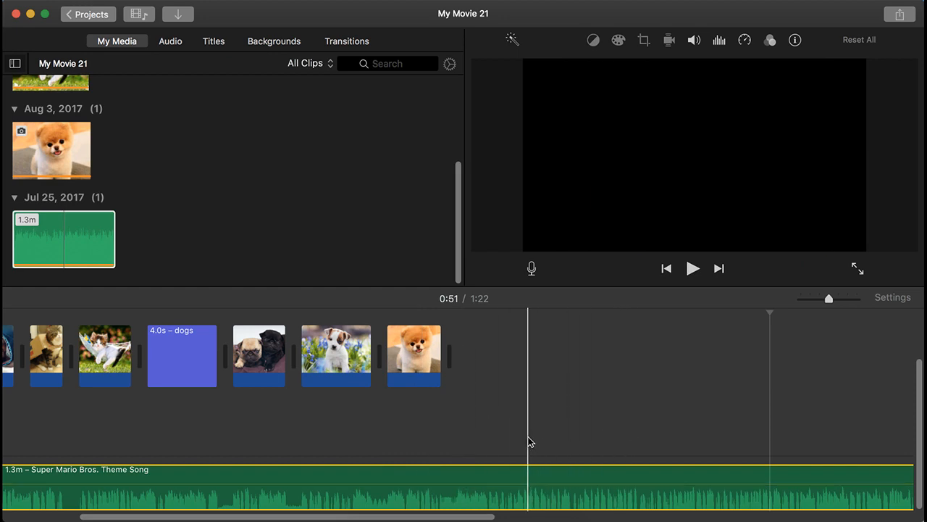
{"action": "left_click", "coordinate": [457, 478]}
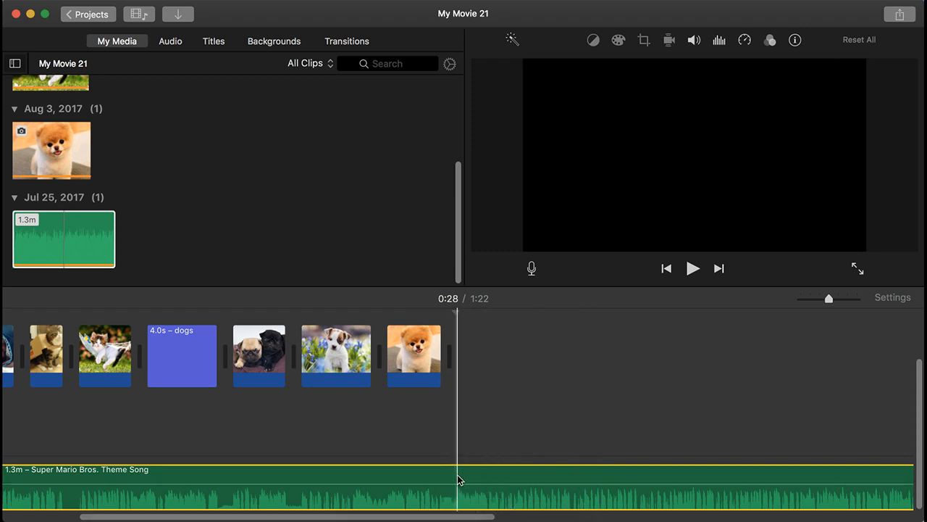
{"action": "right_click", "coordinate": [458, 475]}
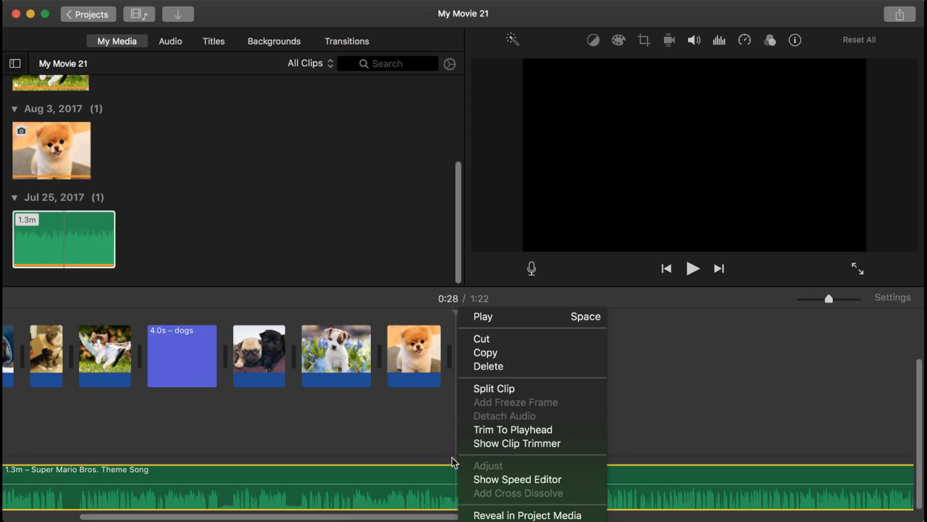
{"action": "left_click", "coordinate": [495, 390]}
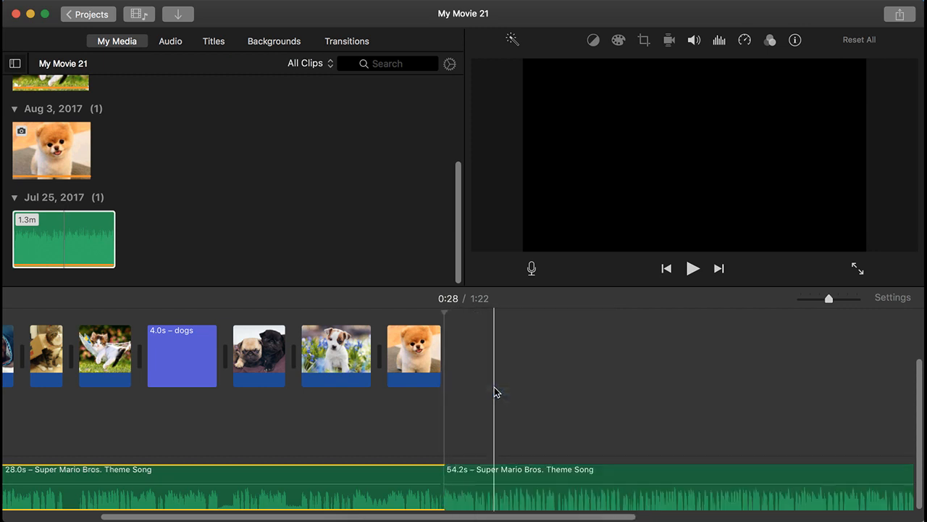
- Select each song piece in turn and split the 54.2 s piece at 0:39
{"action": "left_click", "coordinate": [544, 399]}
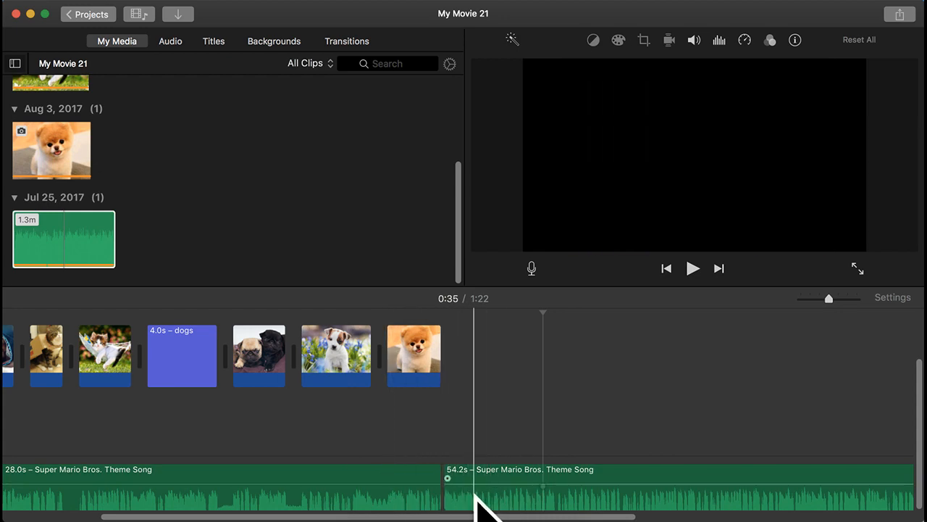
{"action": "left_click", "coordinate": [404, 500]}
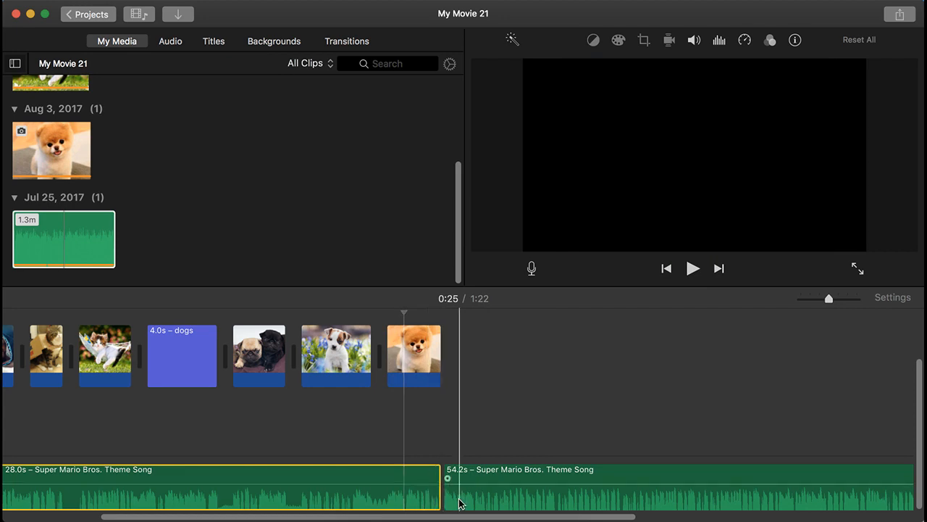
{"action": "left_click", "coordinate": [461, 499]}
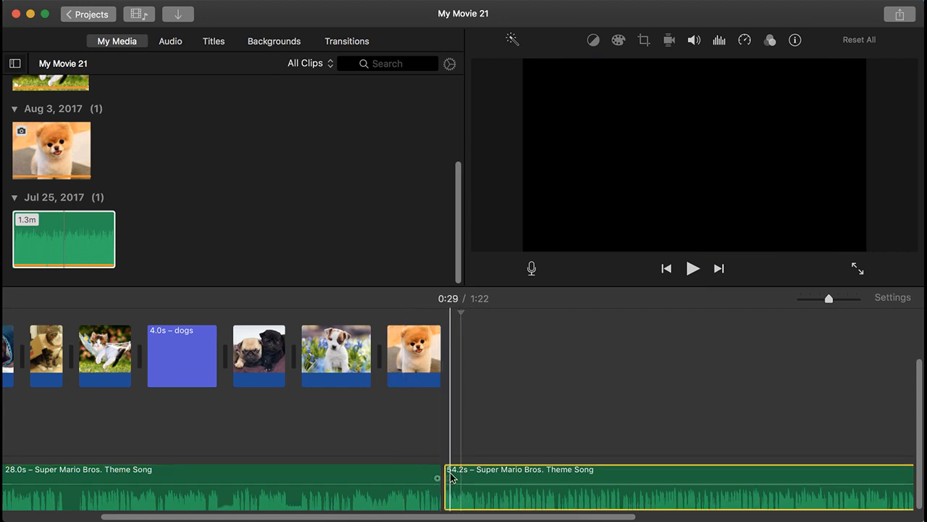
{"action": "left_click", "coordinate": [509, 445]}
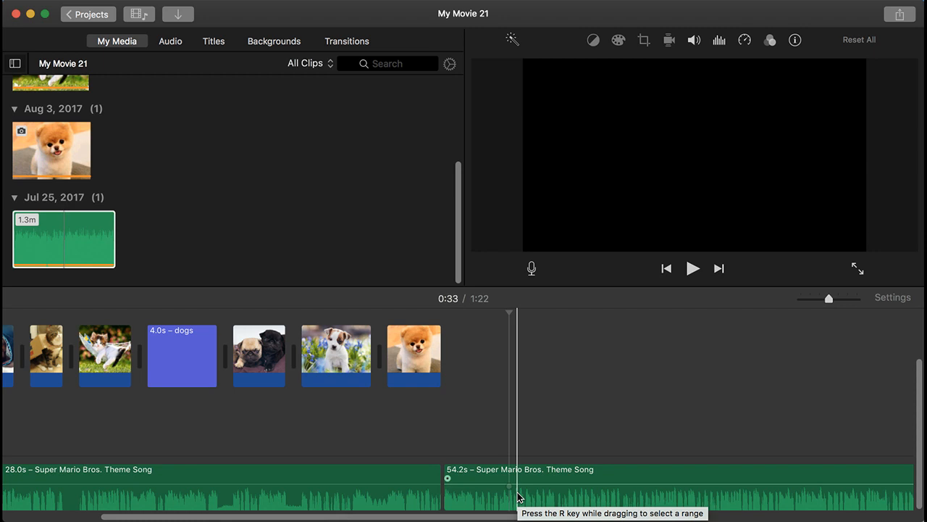
{"action": "left_click", "coordinate": [588, 499]}
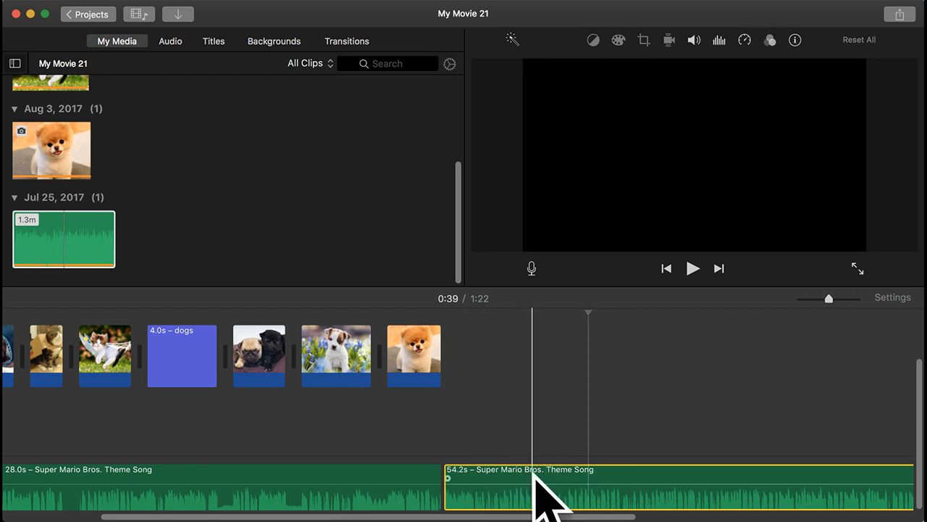
{"action": "right_click", "coordinate": [588, 498]}
{"action": "left_click", "coordinate": [639, 387]}
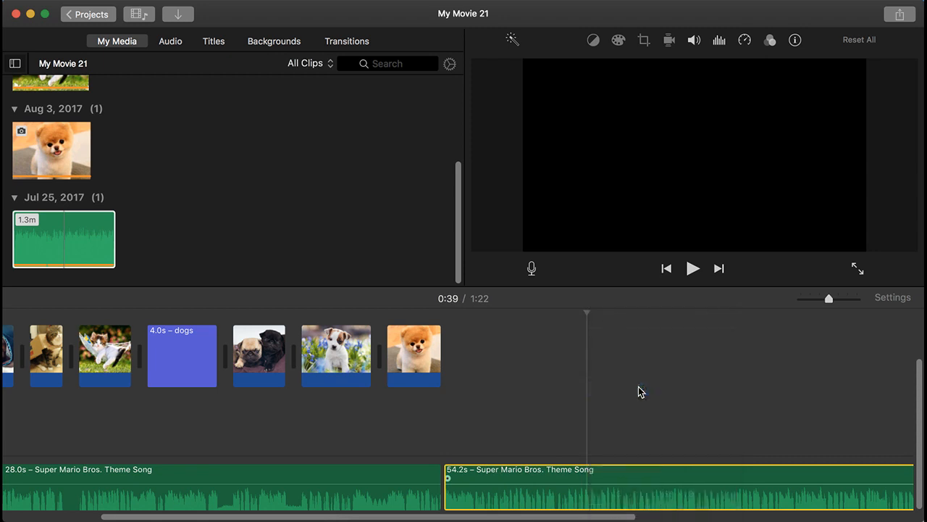
{"action": "left_click", "coordinate": [689, 383]}
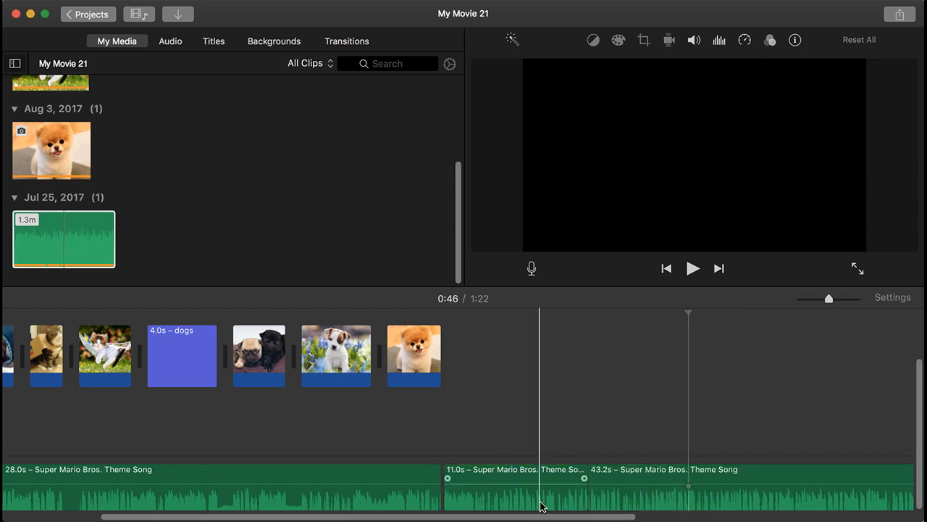
- Try deleting the 11.0 s middle piece and moving the 43.2 s piece against the first part, and undo both changes
{"action": "left_click", "coordinate": [539, 504]}
{"action": "key", "text": "Delete"}
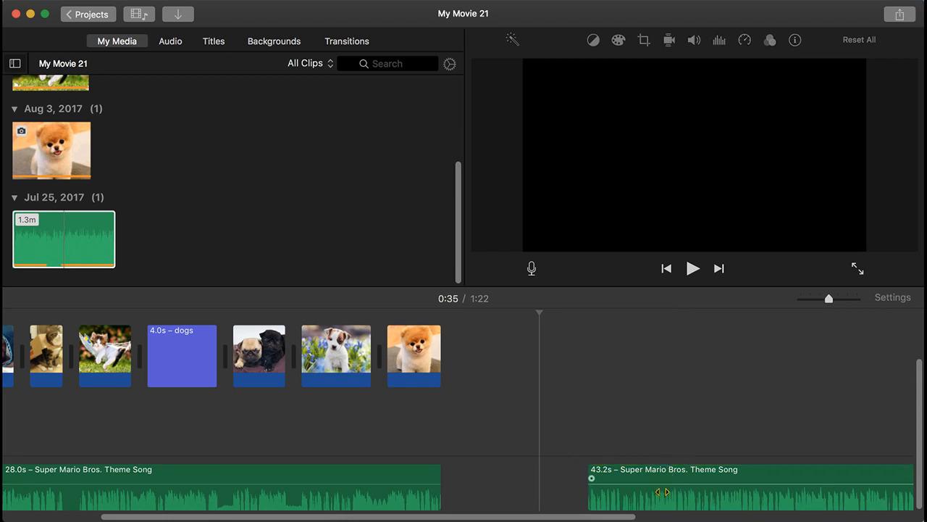
{"action": "left_click_drag", "start_coordinate": [668, 493], "coordinate": [631, 486]}
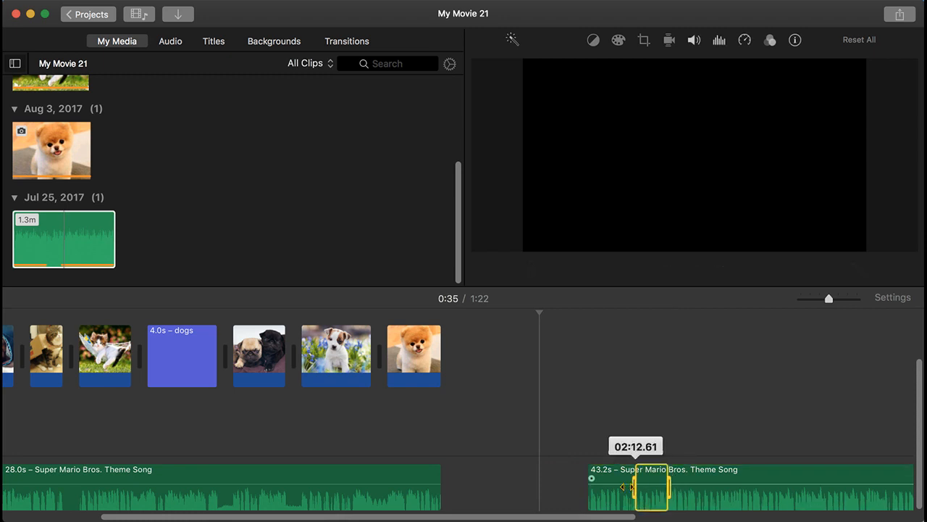
{"action": "left_click", "coordinate": [683, 500]}
{"action": "left_click_drag", "start_coordinate": [682, 500], "coordinate": [510, 495]}
{"action": "left_click", "coordinate": [521, 420]}
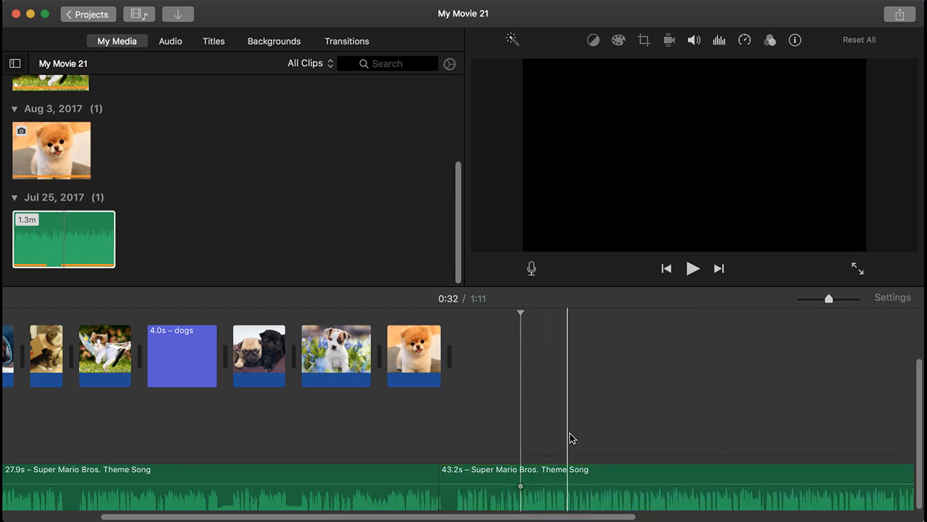
{"action": "key", "text": "super+z"}
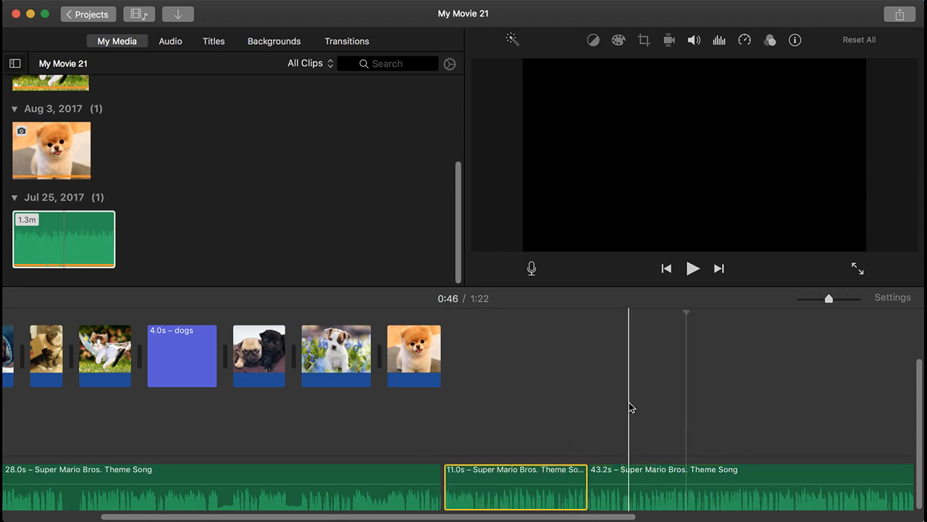
- Try deleting both song pieces beyond the last dog photo, and undo the two deletions
{"action": "left_click", "coordinate": [629, 403]}
{"action": "left_click", "coordinate": [524, 502]}
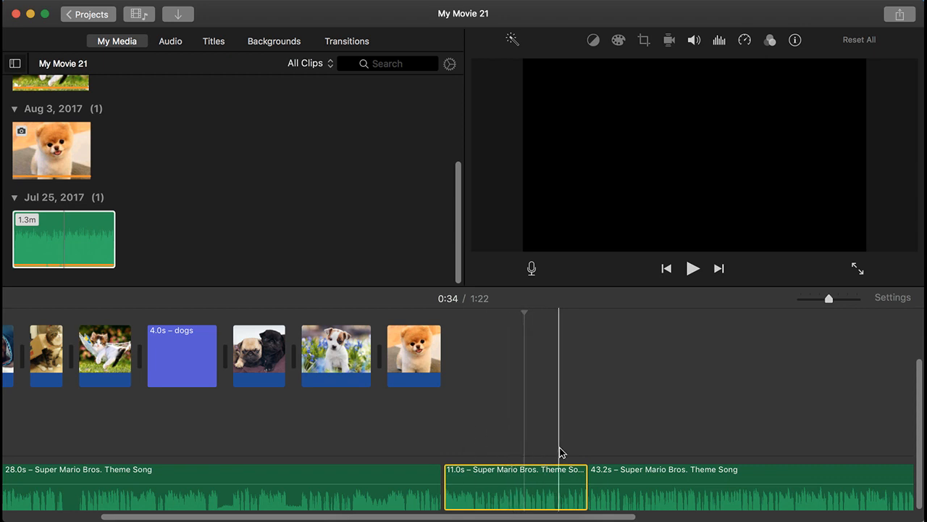
{"action": "key", "text": "Delete"}
{"action": "left_click", "coordinate": [629, 489]}
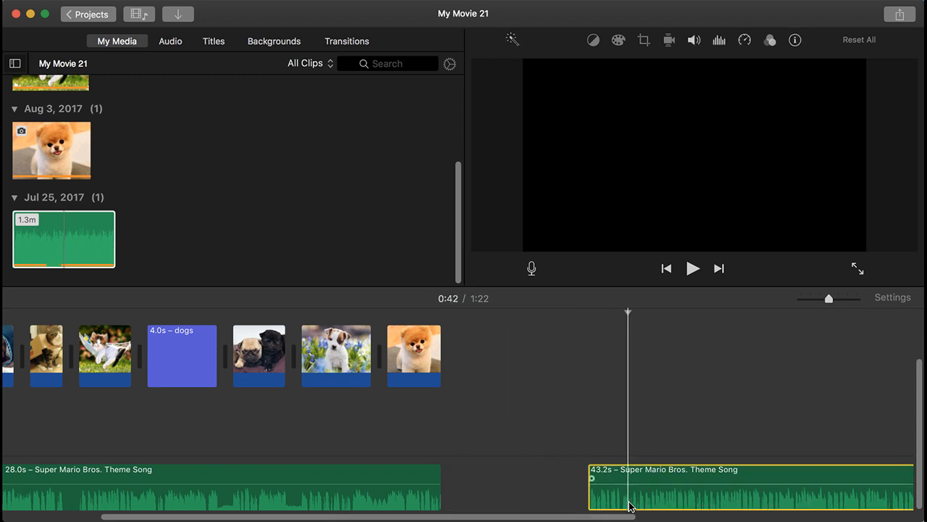
{"action": "key", "text": "Delete"}
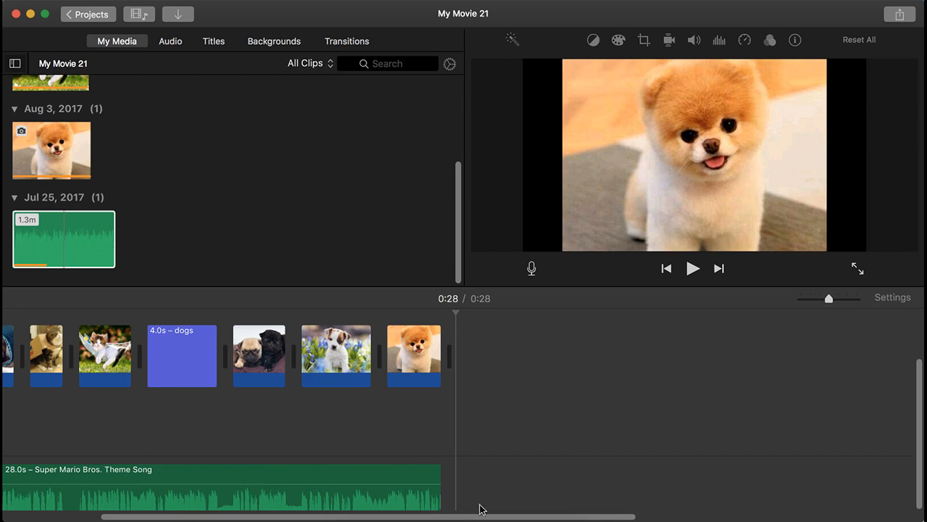
{"action": "key", "text": "super+z"}
{"action": "key", "text": "super+z"}
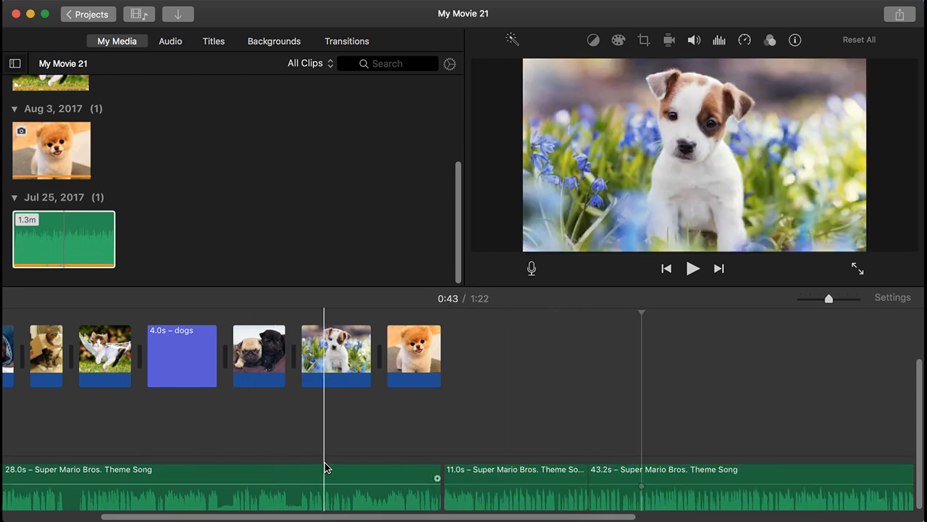
- Delete the 11.0 s and 43.2 s song pieces that extend beyond the last dog photo
{"action": "scroll", "coordinate": [507, 470], "scroll_direction": "left", "scroll_amount": 3}
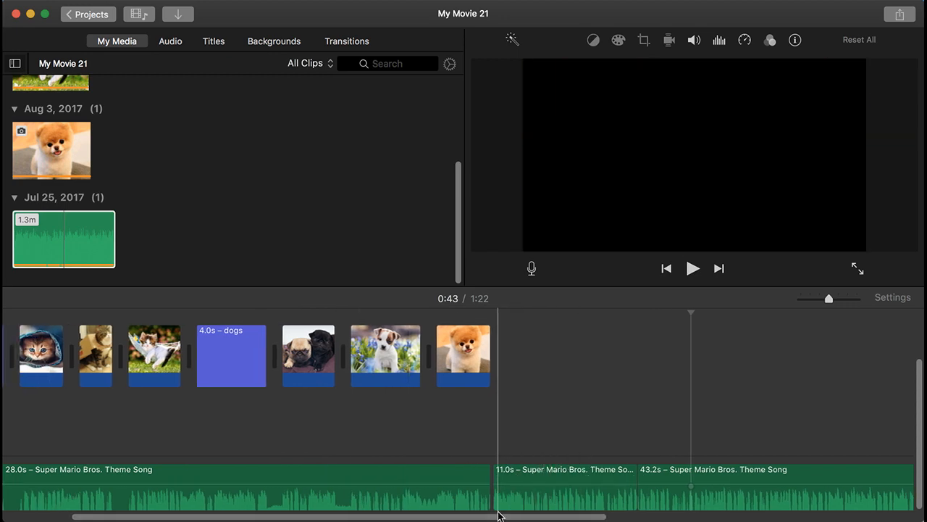
{"action": "left_click_drag", "start_coordinate": [495, 517], "coordinate": [362, 520]}
{"action": "left_click", "coordinate": [579, 504]}
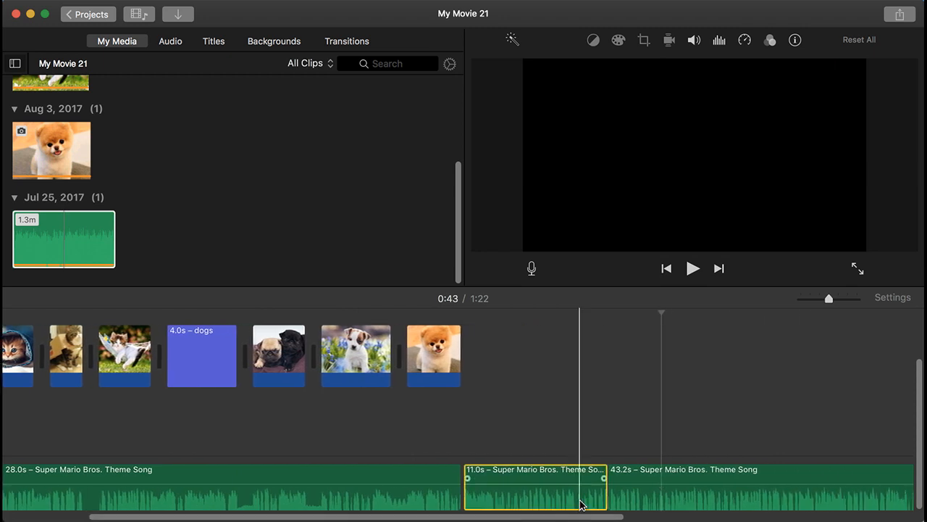
{"action": "key", "text": "Delete"}
{"action": "left_click", "coordinate": [658, 503]}
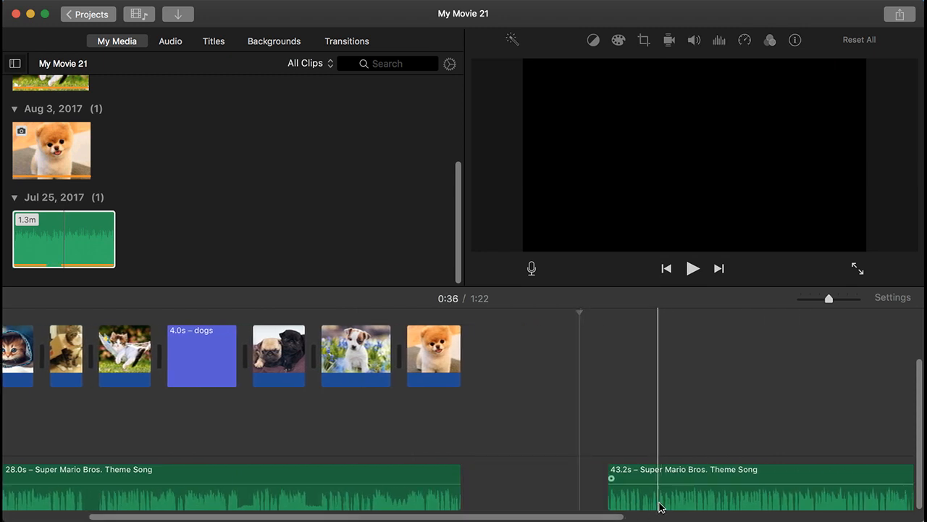
{"action": "key", "text": "Delete"}
- Play the slideshow from the cats title to the second cat photo to check the pictures with the music
{"action": "left_click_drag", "start_coordinate": [577, 517], "coordinate": [454, 517]}
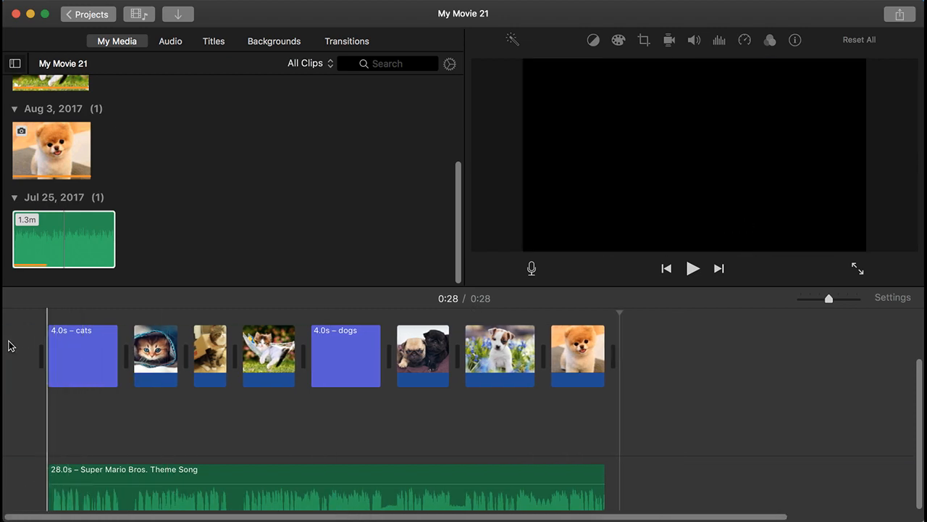
{"action": "left_click", "coordinate": [50, 348]}
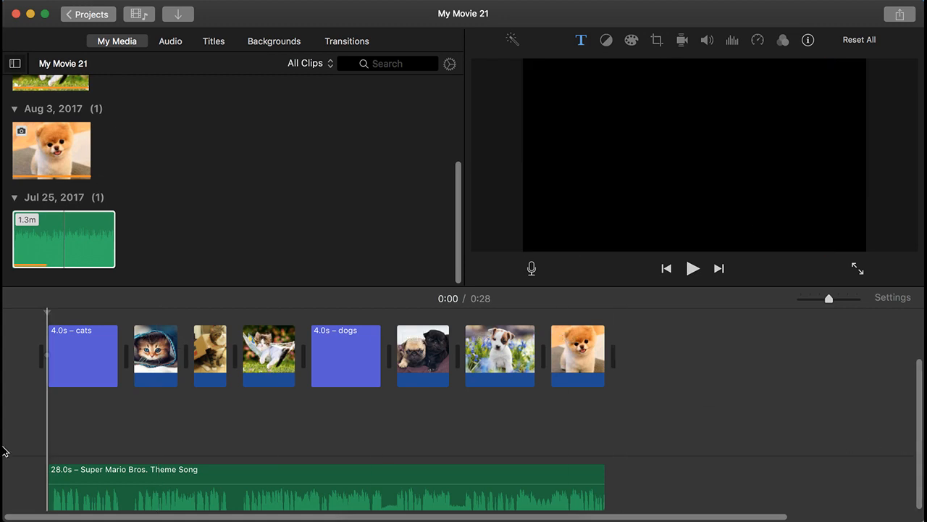
{"action": "key", "text": "space"}
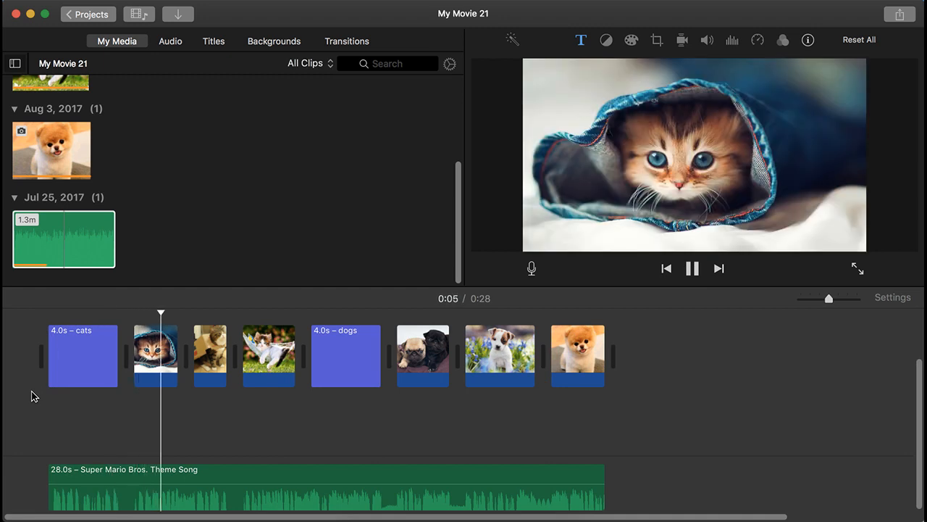
{"action": "key", "text": "space"}
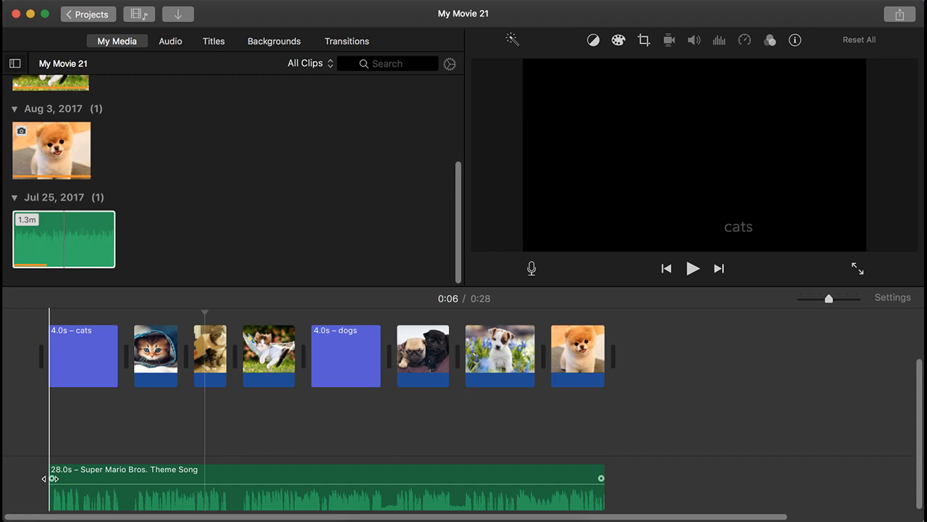
- Fade the background theme song in over 6 seconds and lower its overall volume
{"action": "left_click_drag", "start_coordinate": [52, 478], "coordinate": [184, 489]}
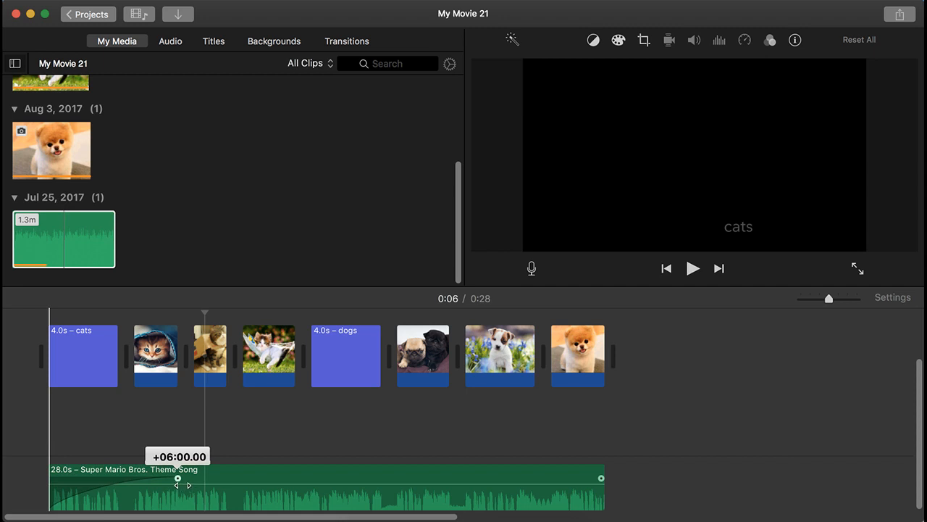
{"action": "mouse_move", "coordinate": [182, 485]}
{"action": "left_mouse_down"}
{"action": "mouse_move", "coordinate": [144, 484]}
{"action": "mouse_move", "coordinate": [204, 478]}
{"action": "mouse_move", "coordinate": [177, 479]}
{"action": "left_mouse_up"}
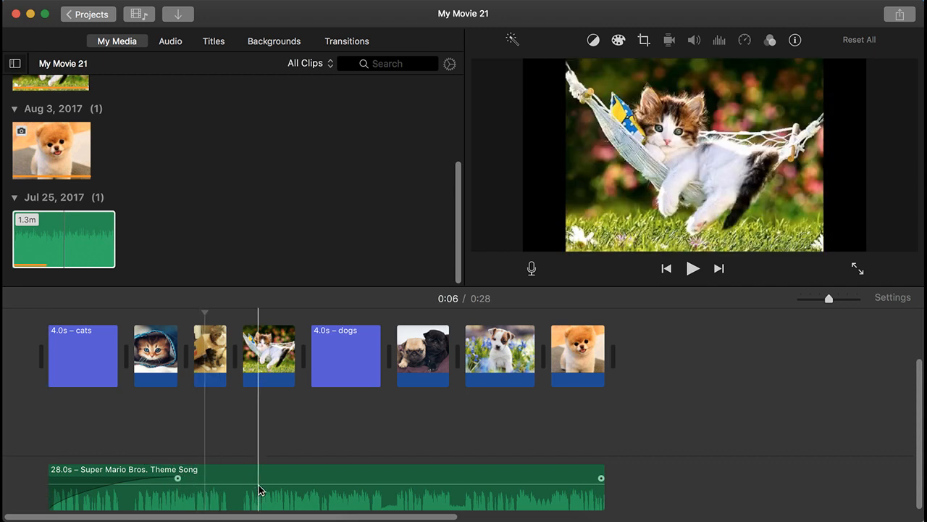
{"action": "left_click_drag", "start_coordinate": [260, 484], "coordinate": [261, 484]}
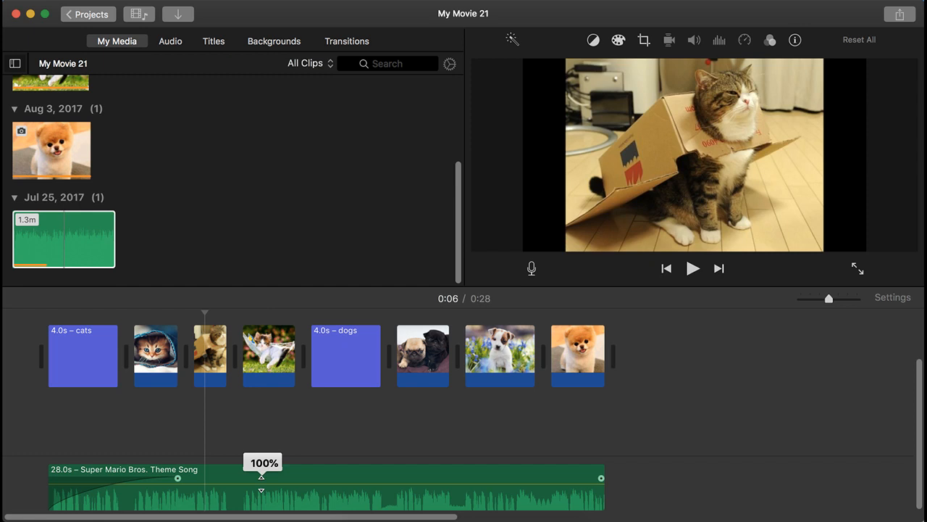
{"action": "left_click_drag", "start_coordinate": [262, 484], "coordinate": [262, 486]}
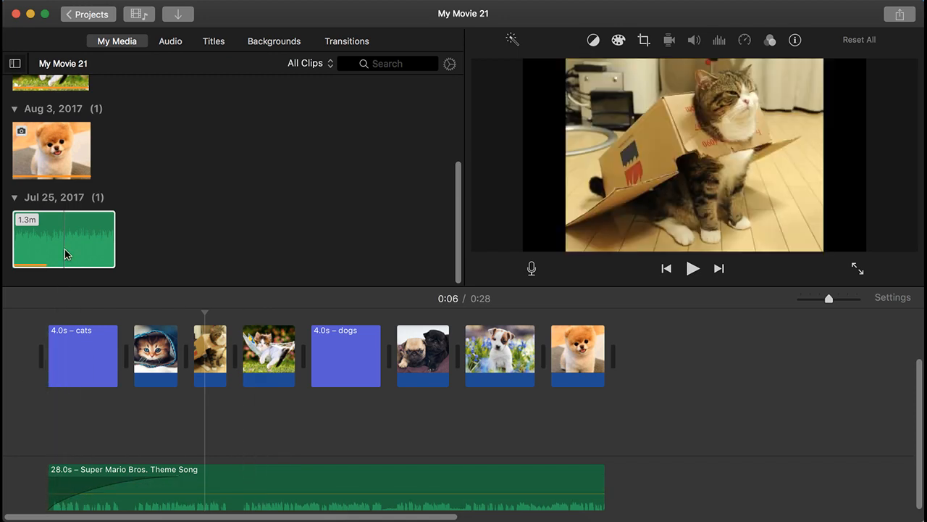
- Attach the entire theme song as a second audio track from the start of the cats title and select the faded background song
{"action": "left_click_drag", "start_coordinate": [66, 257], "coordinate": [52, 413]}
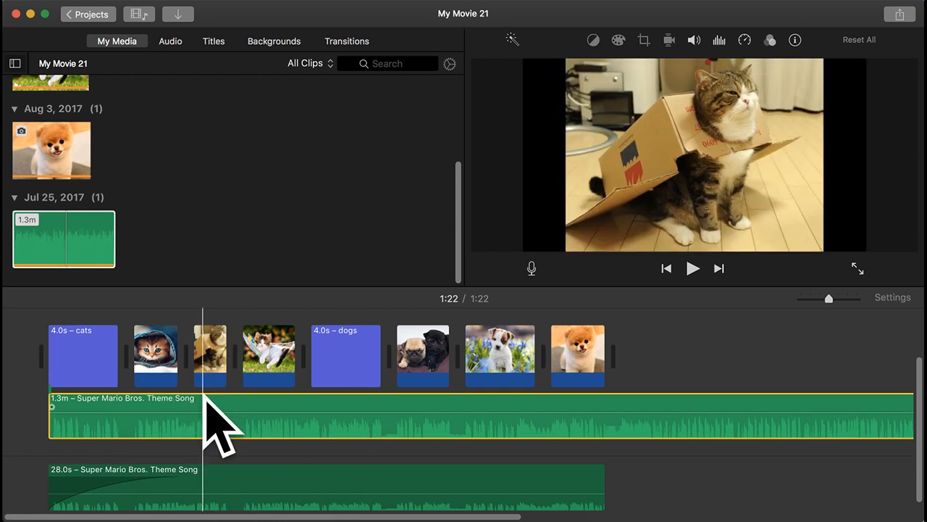
{"action": "left_click", "coordinate": [245, 479]}
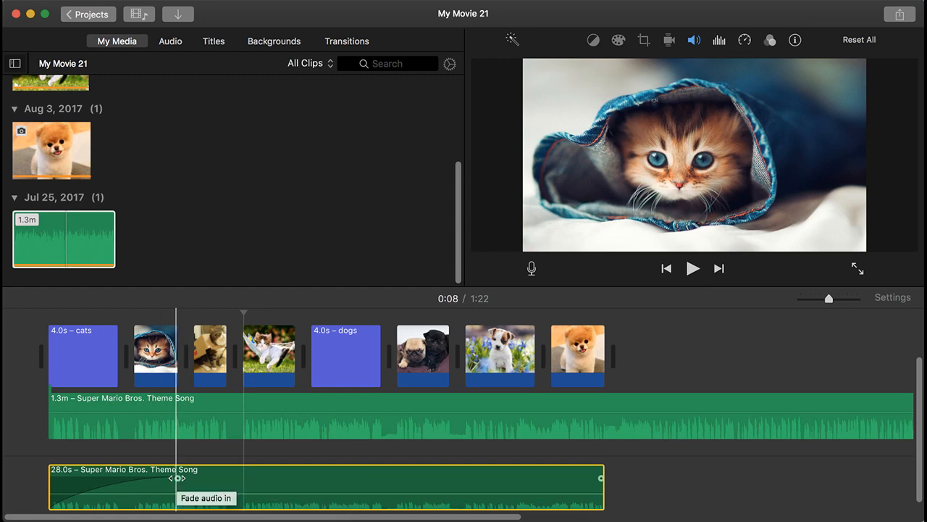
{"action": "left_click_drag", "start_coordinate": [178, 478], "coordinate": [177, 477]}
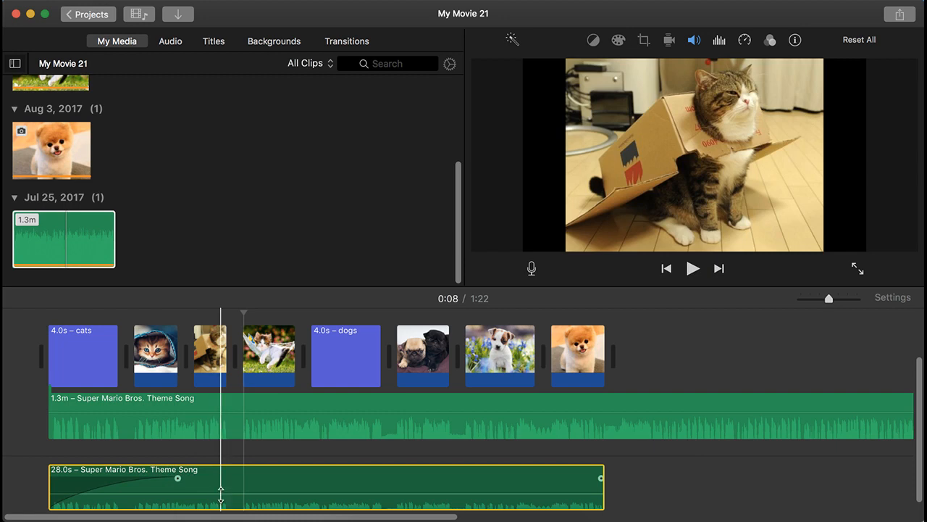
- Lower the background theme song's volume, raise the attached theme song's volume until its waveform peaks, and dismiss the low battery alert
{"action": "mouse_move", "coordinate": [221, 495]}
{"action": "left_mouse_down"}
{"action": "mouse_move", "coordinate": [222, 479]}
{"action": "mouse_move", "coordinate": [226, 490]}
{"action": "left_mouse_up"}
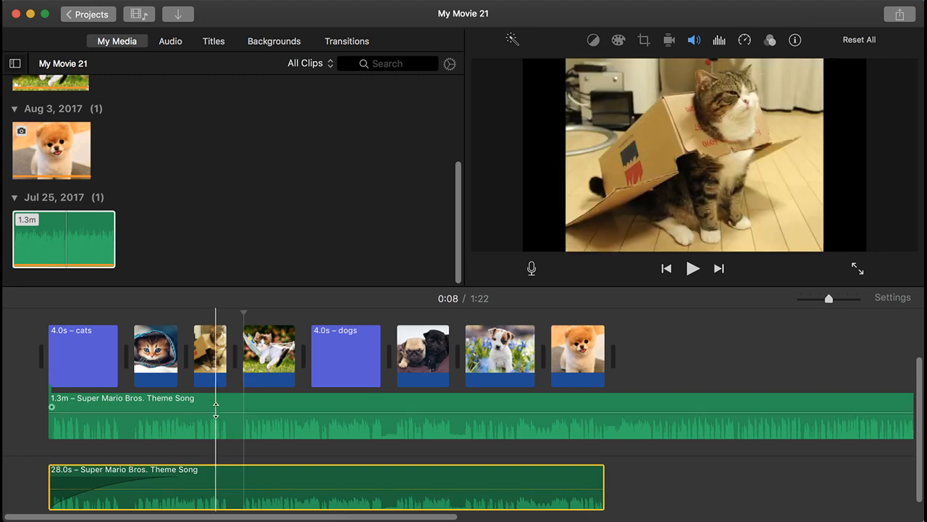
{"action": "left_click_drag", "start_coordinate": [216, 409], "coordinate": [216, 409]}
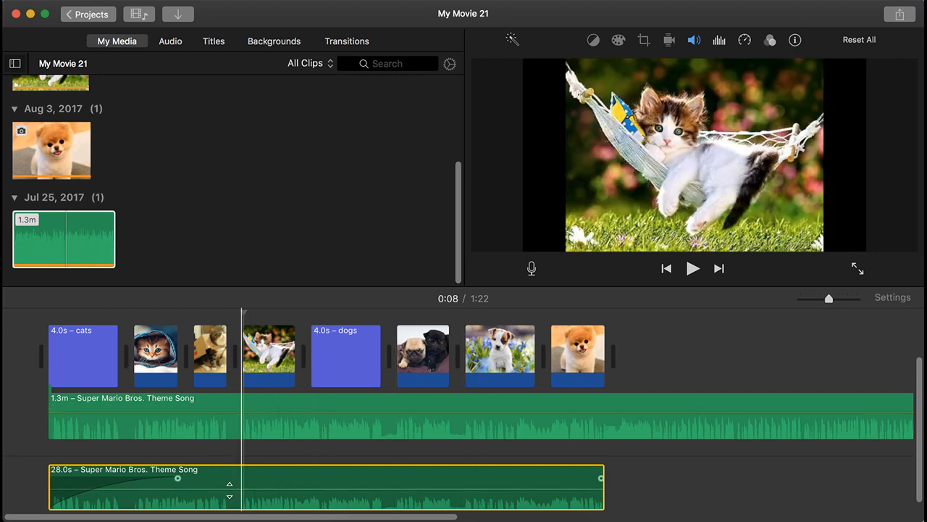
{"action": "left_click_drag", "start_coordinate": [231, 488], "coordinate": [232, 495]}
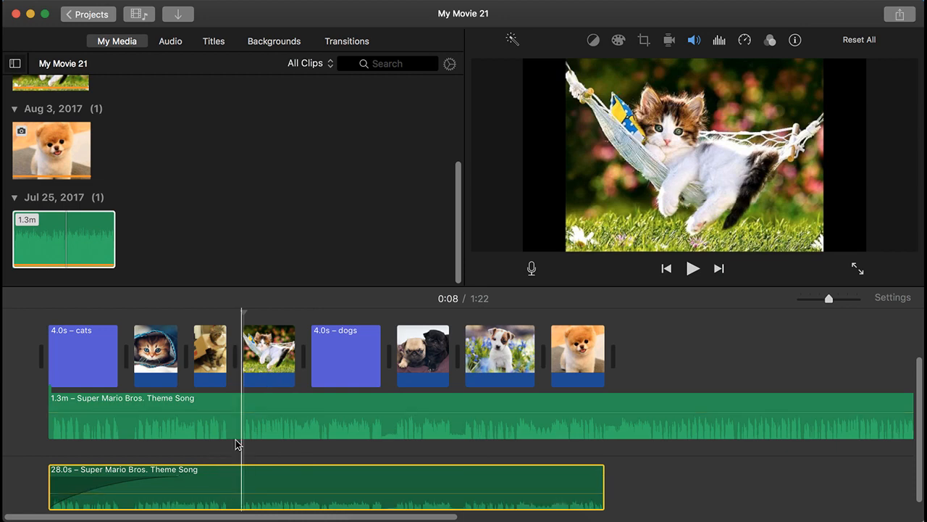
{"action": "left_click_drag", "start_coordinate": [222, 411], "coordinate": [229, 400]}
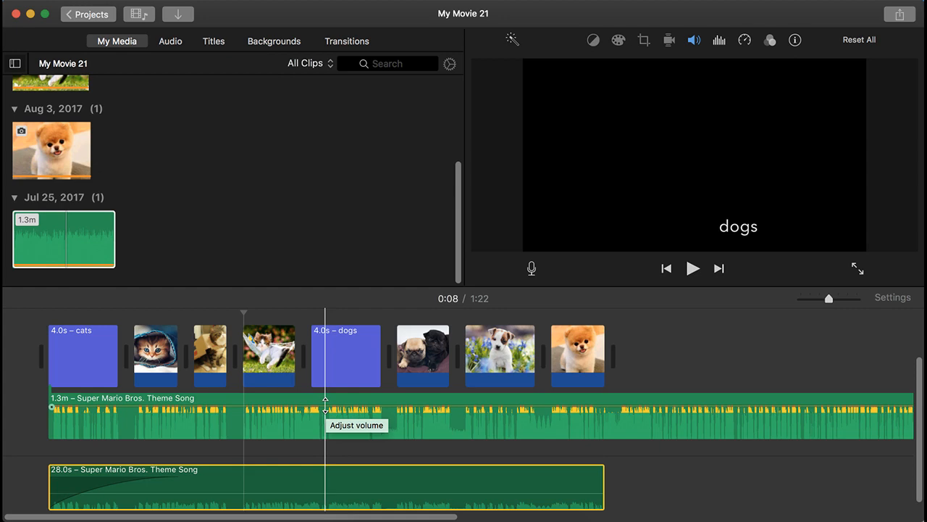
{"action": "left_click", "coordinate": [325, 405]}
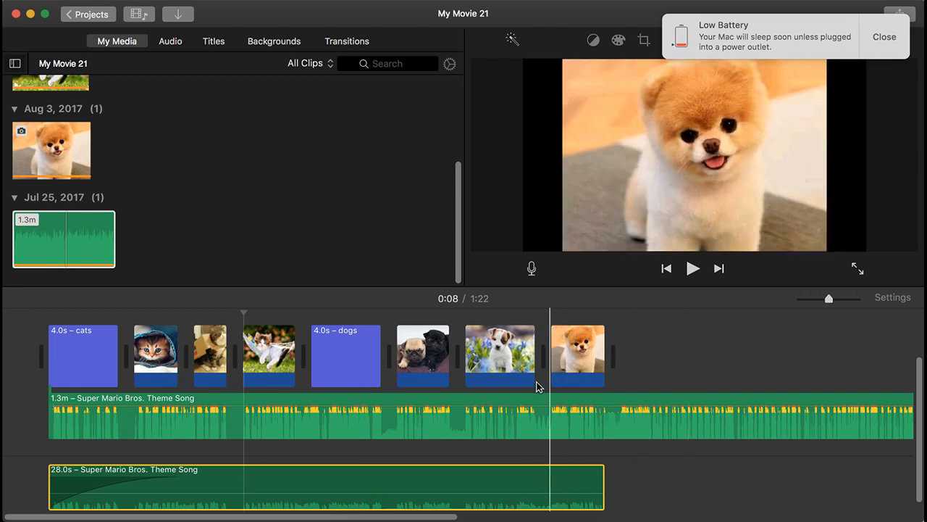
{"action": "left_click", "coordinate": [884, 37]}
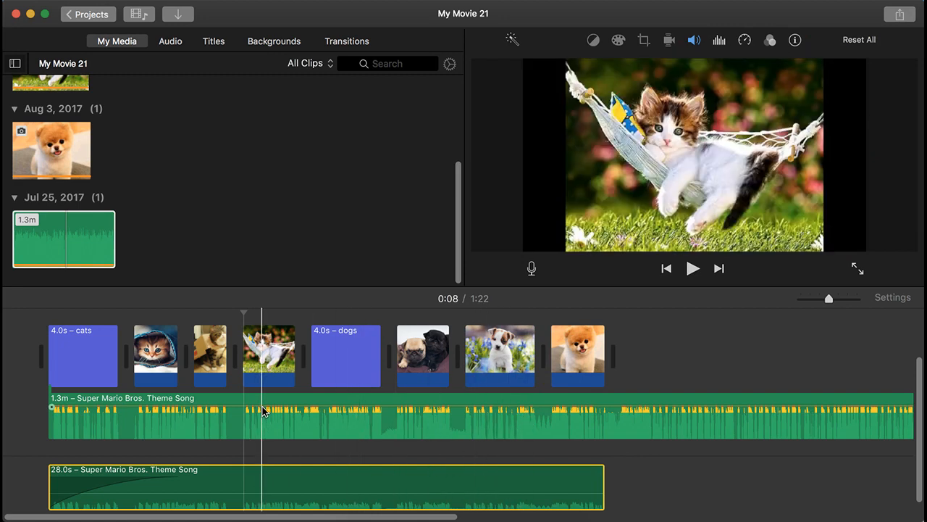
- Bring the attached theme song's volume back down to a moderate level and raise the background theme song's volume to match it
{"action": "mouse_move", "coordinate": [263, 408]}
{"action": "left_mouse_down"}
{"action": "mouse_move", "coordinate": [262, 400]}
{"action": "mouse_move", "coordinate": [266, 417]}
{"action": "left_mouse_up"}
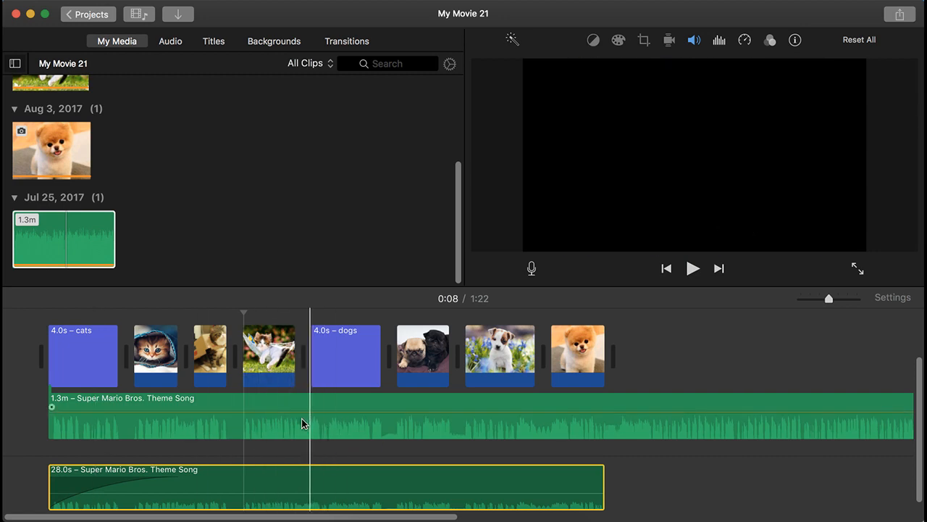
{"action": "mouse_move", "coordinate": [310, 492]}
{"action": "left_mouse_down"}
{"action": "mouse_move", "coordinate": [283, 493]}
{"action": "mouse_move", "coordinate": [296, 476]}
{"action": "mouse_move", "coordinate": [298, 491]}
{"action": "left_mouse_up"}
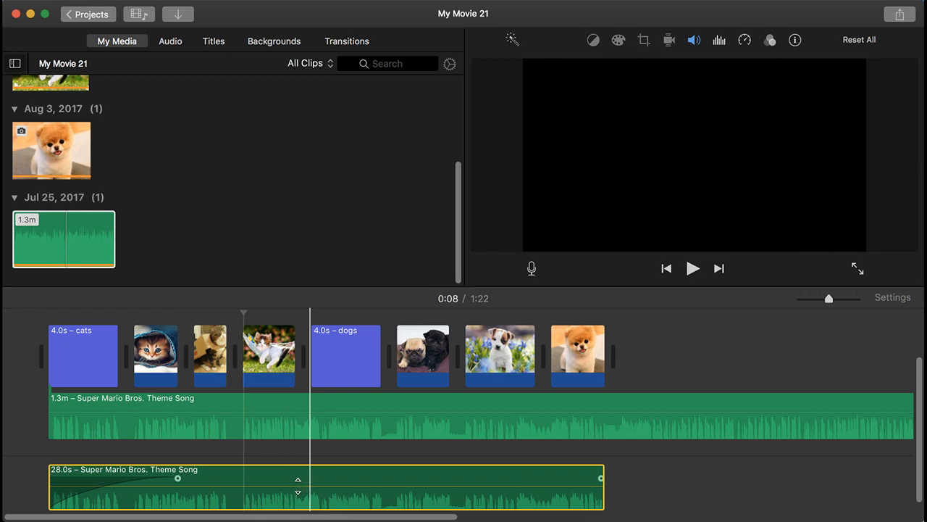
{"action": "mouse_move", "coordinate": [298, 486]}
{"action": "left_mouse_down"}
{"action": "mouse_move", "coordinate": [300, 471]}
{"action": "mouse_move", "coordinate": [300, 485]}
{"action": "left_mouse_up"}
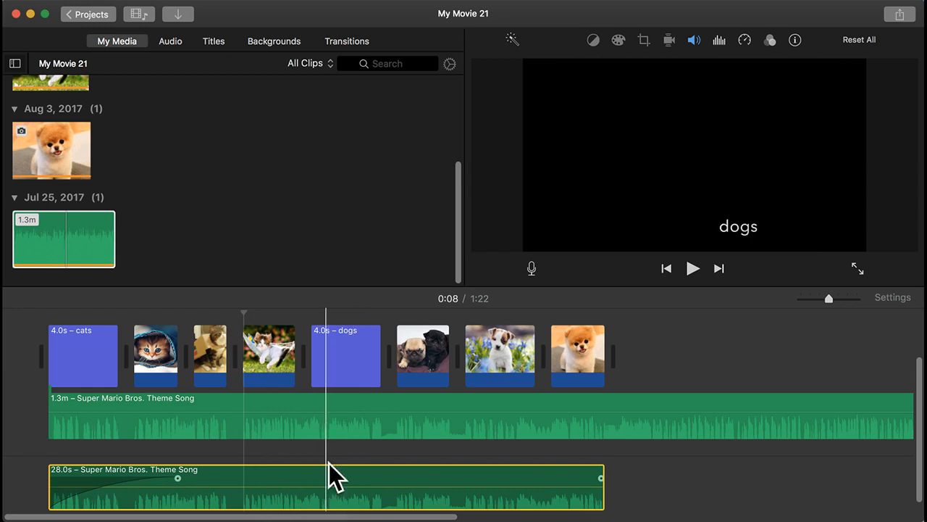
- Delete the attached 1.3-minute theme song, keeping only the 28.0 s background song
{"action": "left_click", "coordinate": [340, 432]}
{"action": "key", "text": "Delete"}
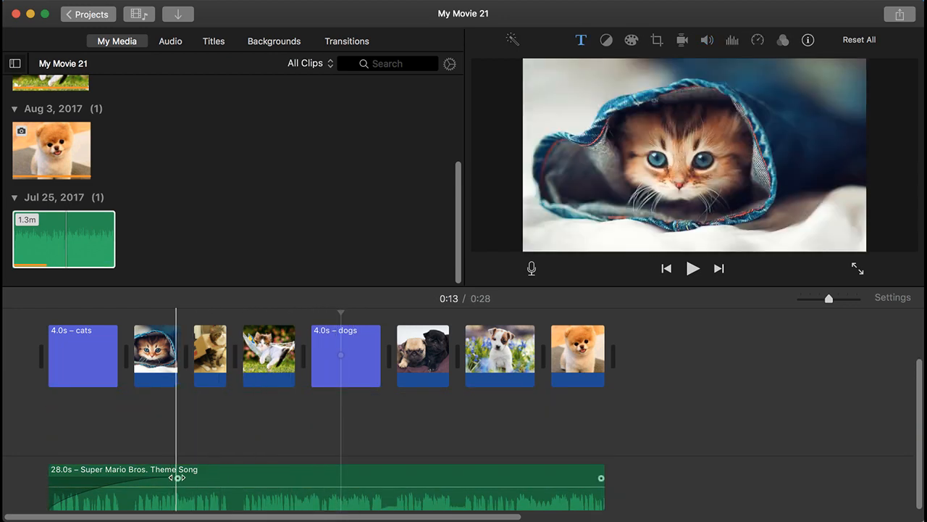
- Raise the background theme song's volume slightly and fade its end out from about a third of the way into the last dog photo
{"action": "mouse_move", "coordinate": [178, 478]}
{"action": "left_mouse_down"}
{"action": "mouse_move", "coordinate": [118, 477]}
{"action": "mouse_move", "coordinate": [260, 472]}
{"action": "mouse_move", "coordinate": [194, 472]}
{"action": "left_mouse_up"}
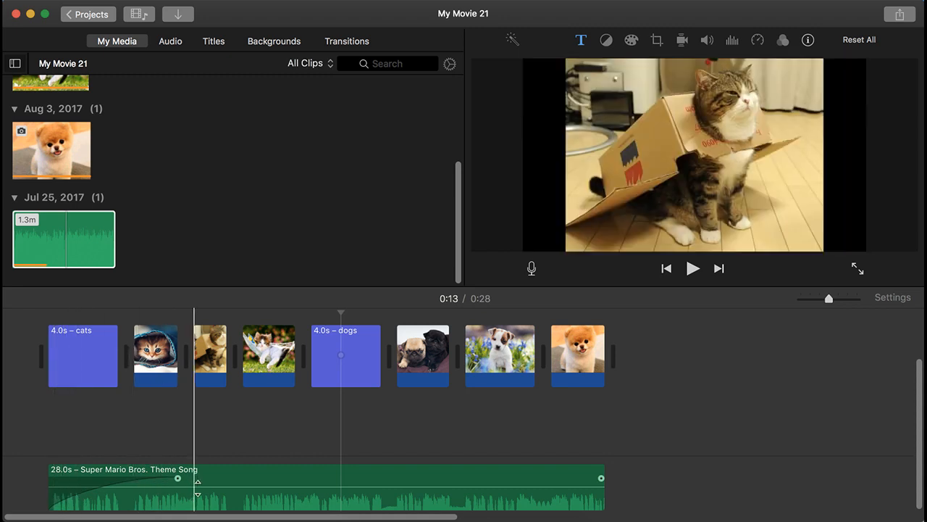
{"action": "left_click_drag", "start_coordinate": [218, 487], "coordinate": [218, 484]}
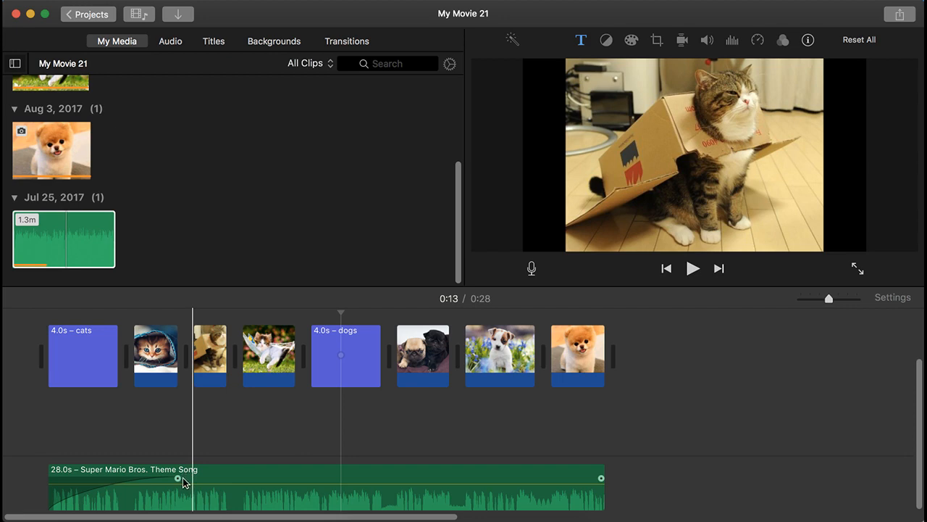
{"action": "left_click", "coordinate": [124, 491]}
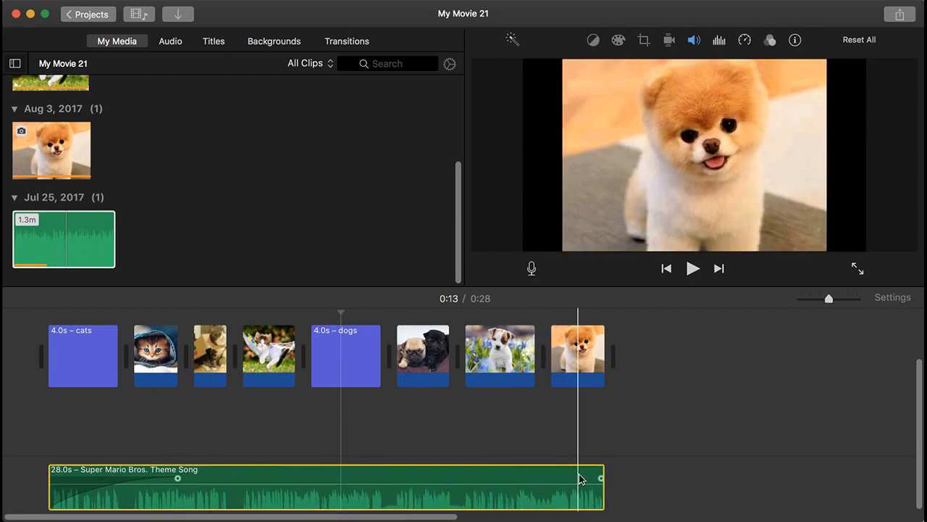
{"action": "left_click_drag", "start_coordinate": [601, 478], "coordinate": [569, 478]}
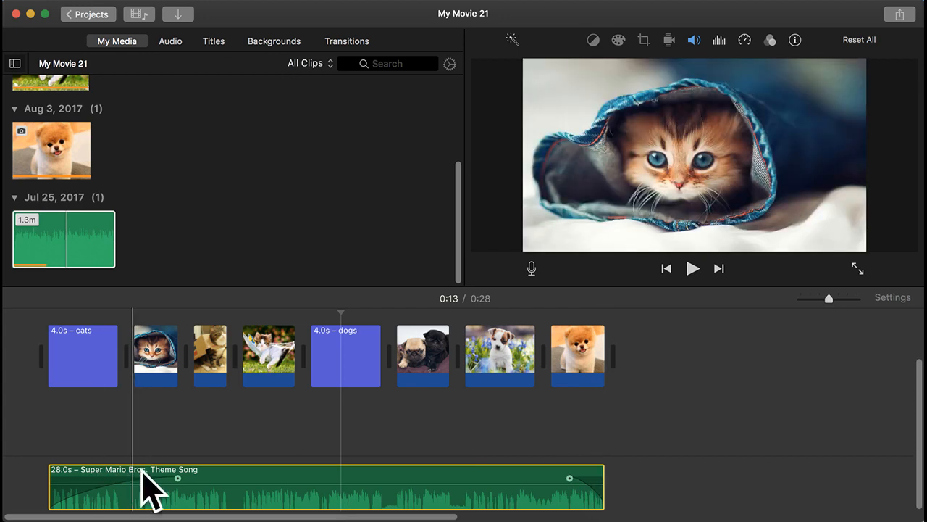